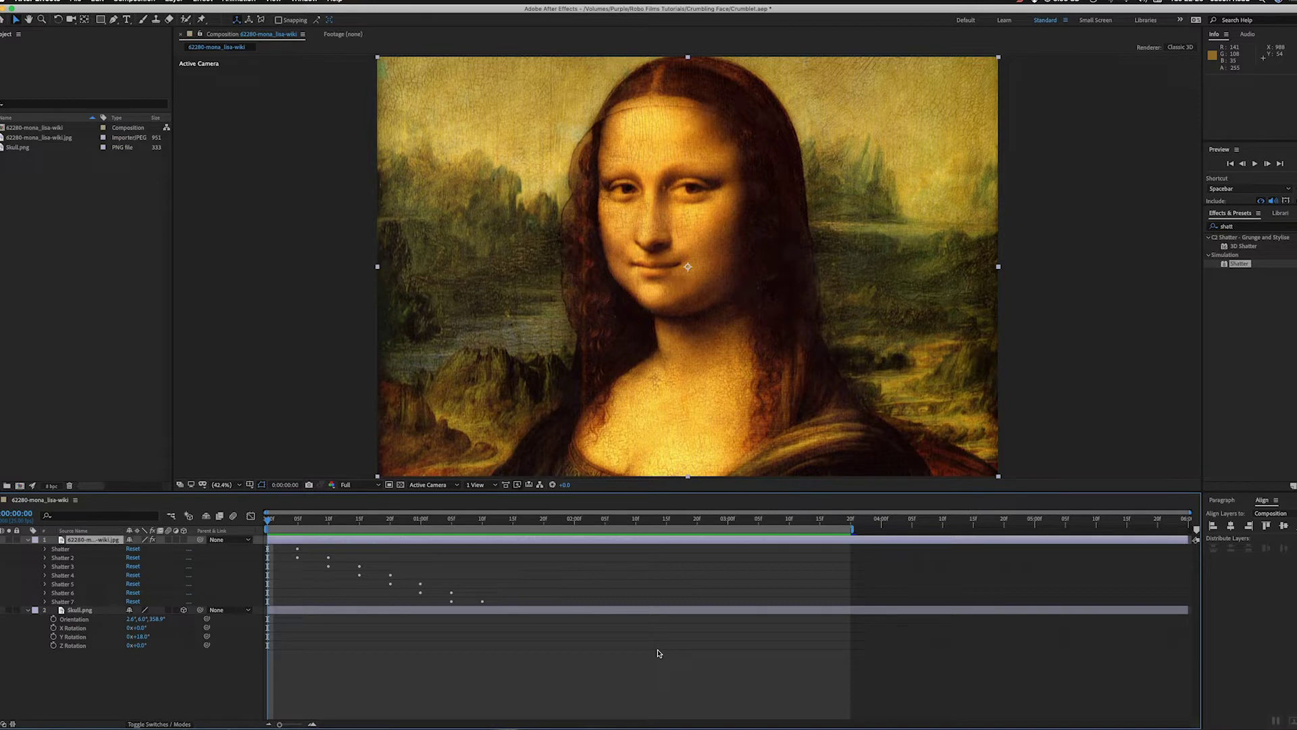
# - Preview the finished shatter animation, return to the start, and collapse the layers' open properties
pyautogui.click(659, 652)
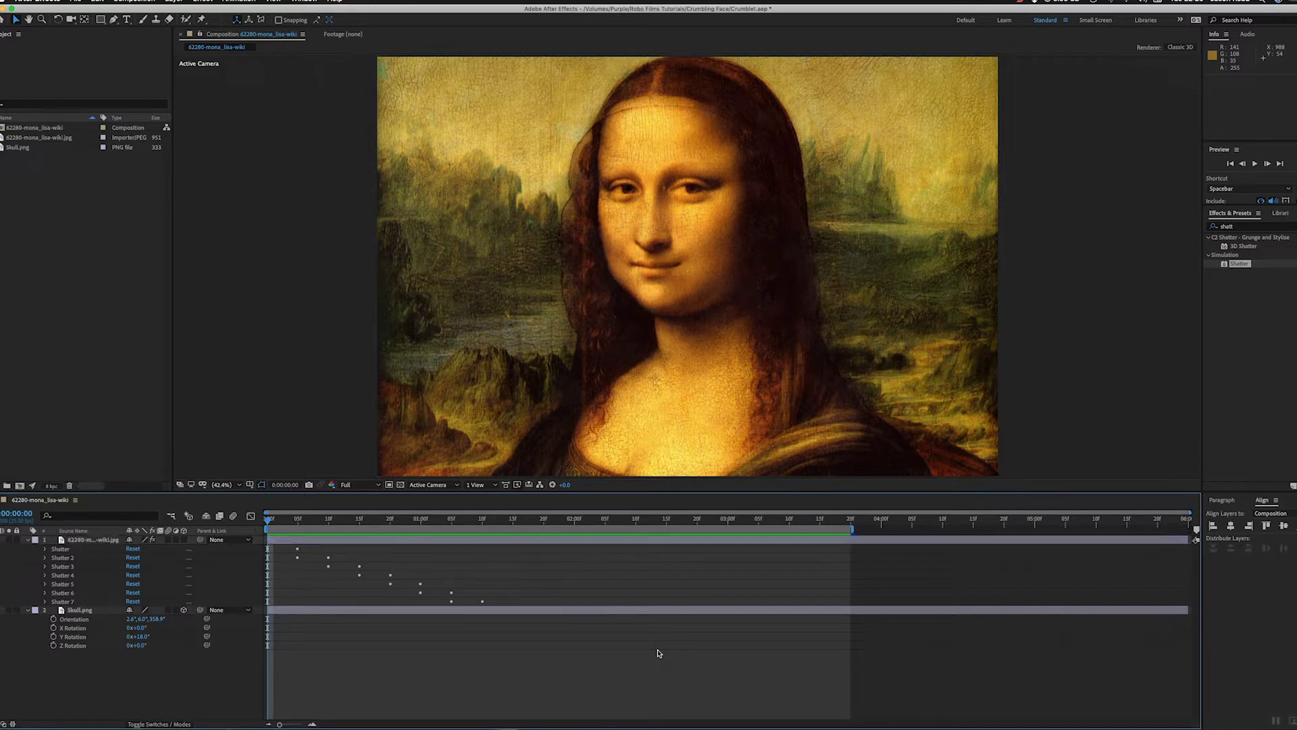
pyautogui.press('space')
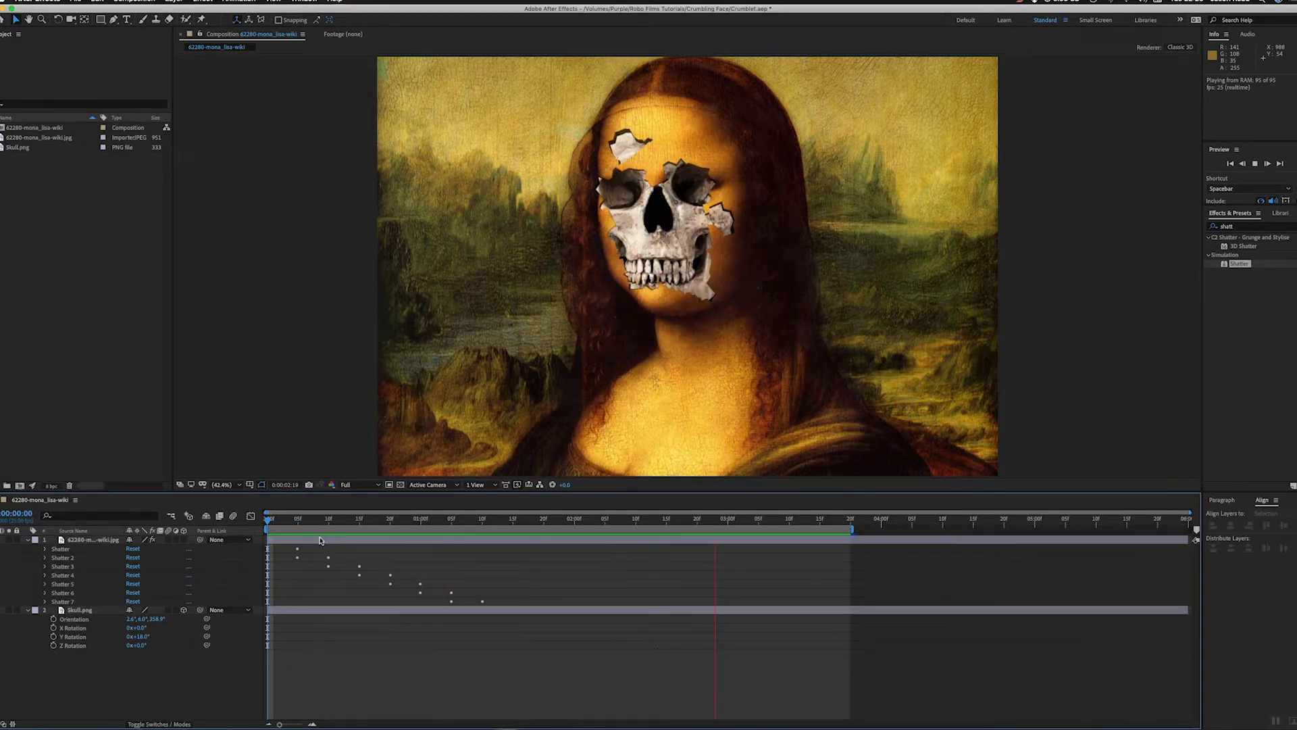
pyautogui.press('space')
pyautogui.press('Home')
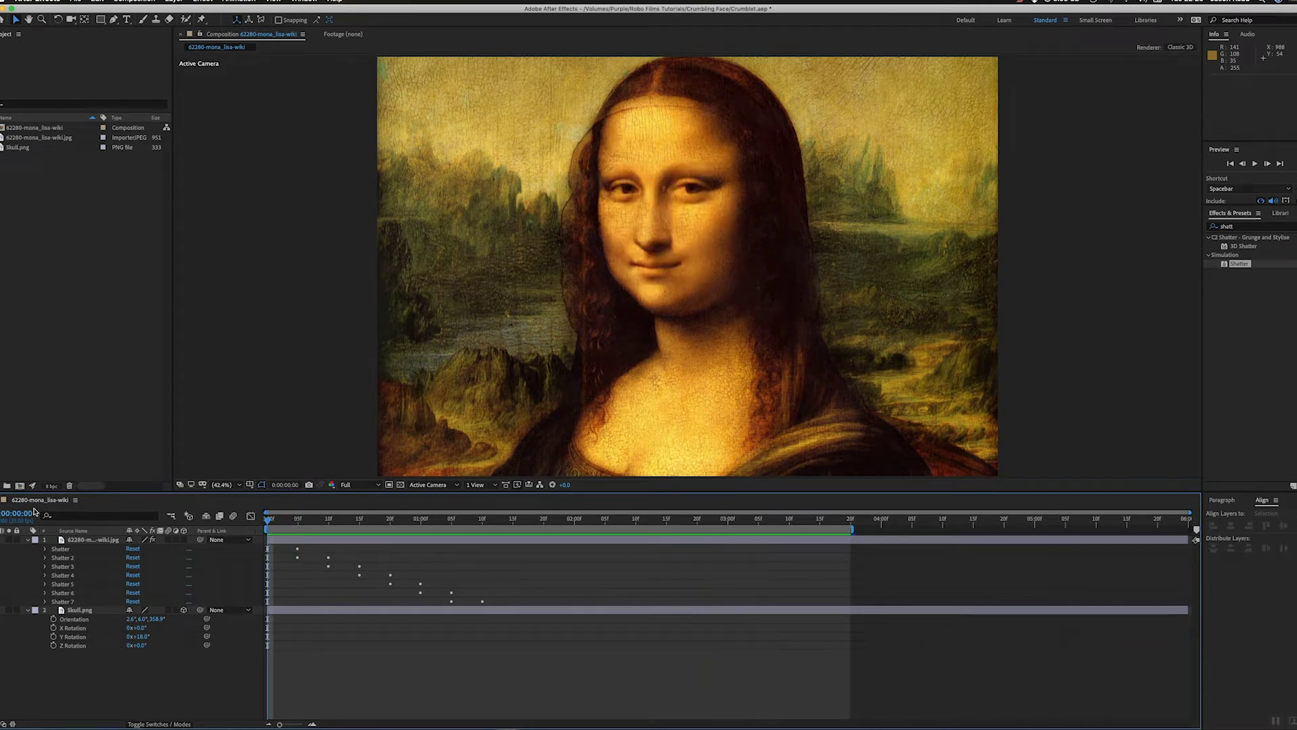
pyautogui.click(28, 539)
pyautogui.click(30, 549)
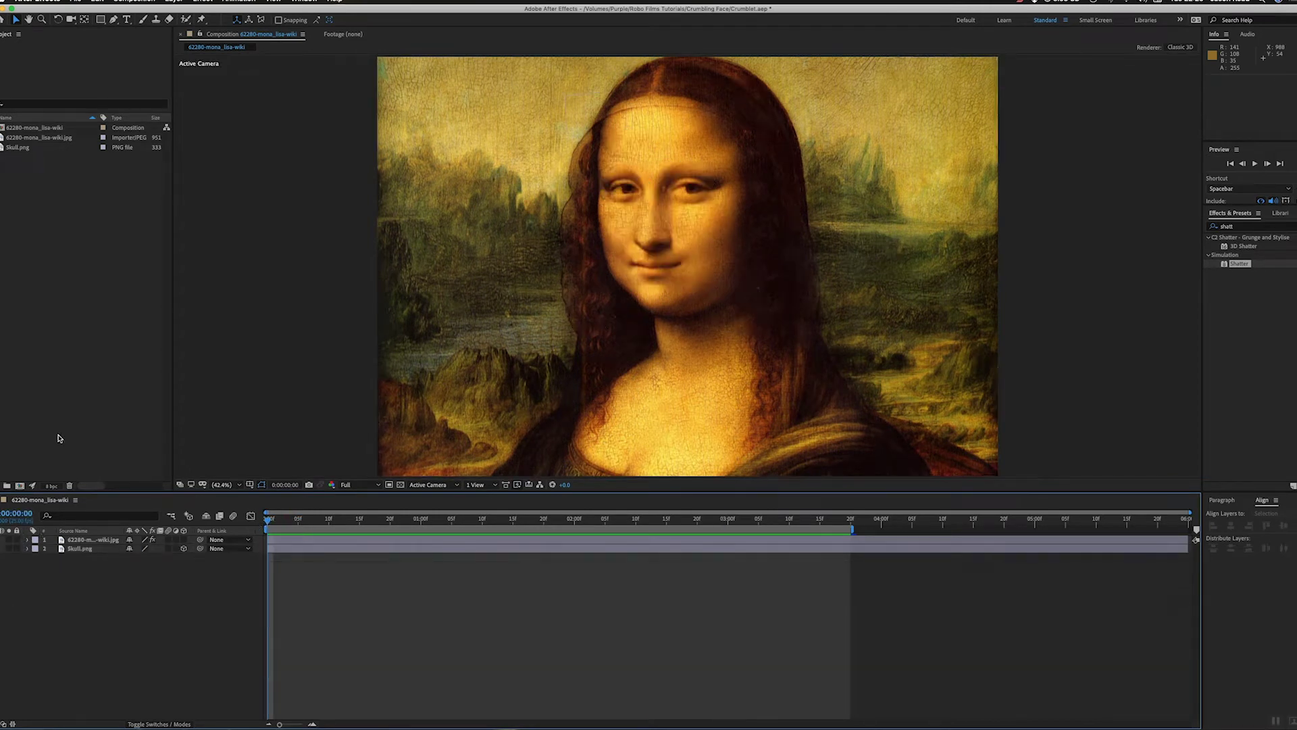
# - Create comp 62280-mona_lisa-wiki 2 from the Mona Lisa image and apply Shatter to its layer
pyautogui.click(60, 380)
pyautogui.rightClick(17, 139)
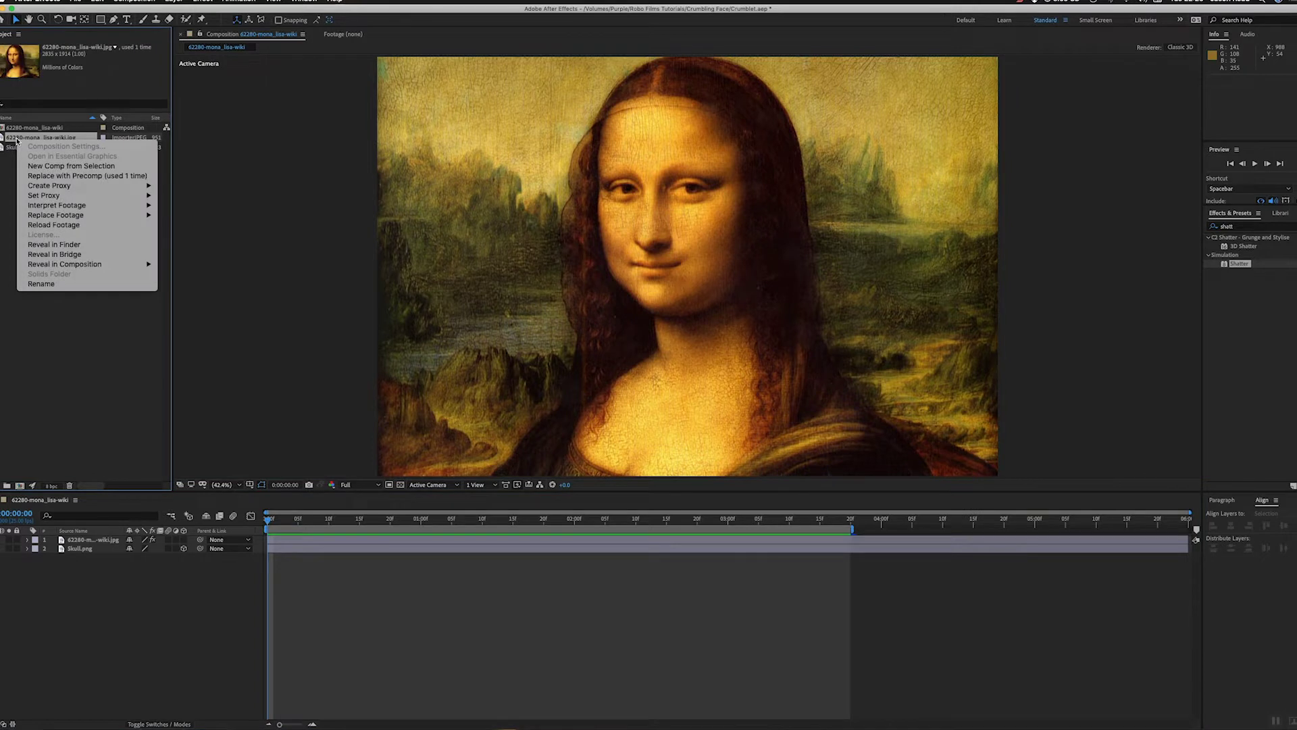
pyautogui.click(85, 166)
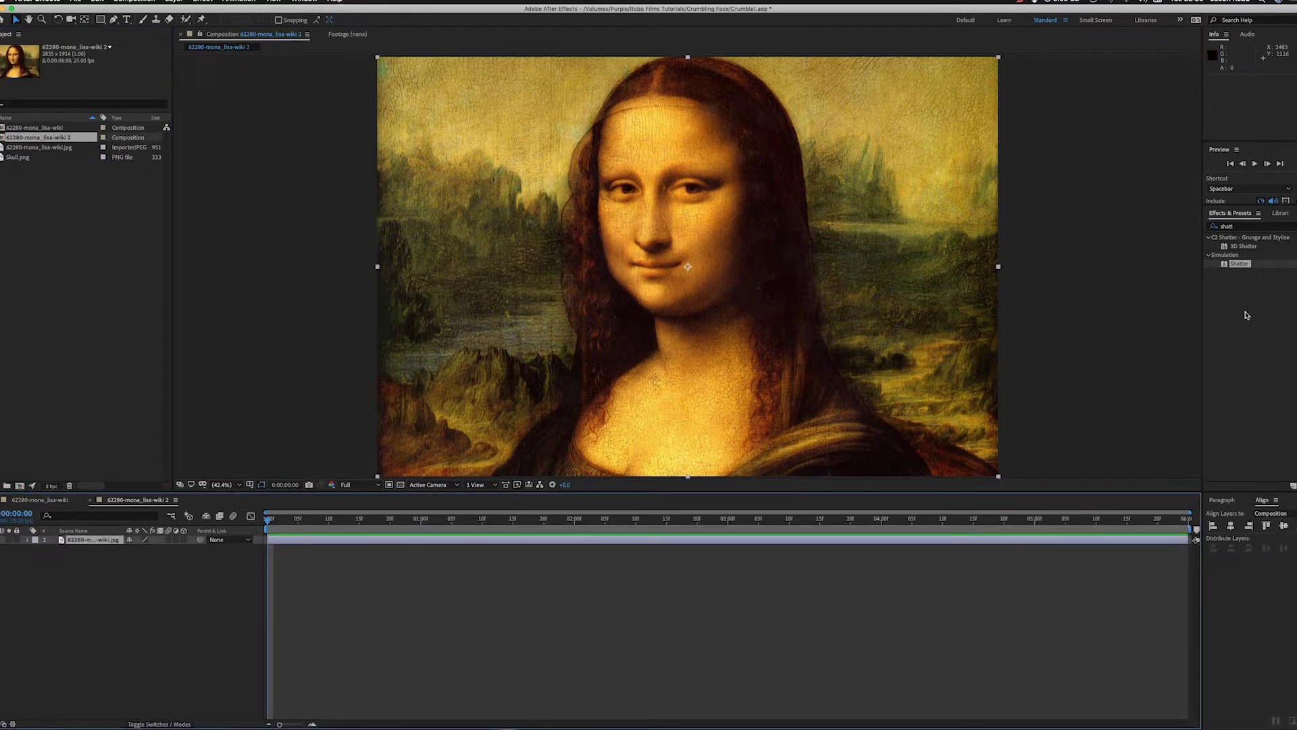
pyautogui.moveTo(1228, 272); pyautogui.dragTo(861, 544)
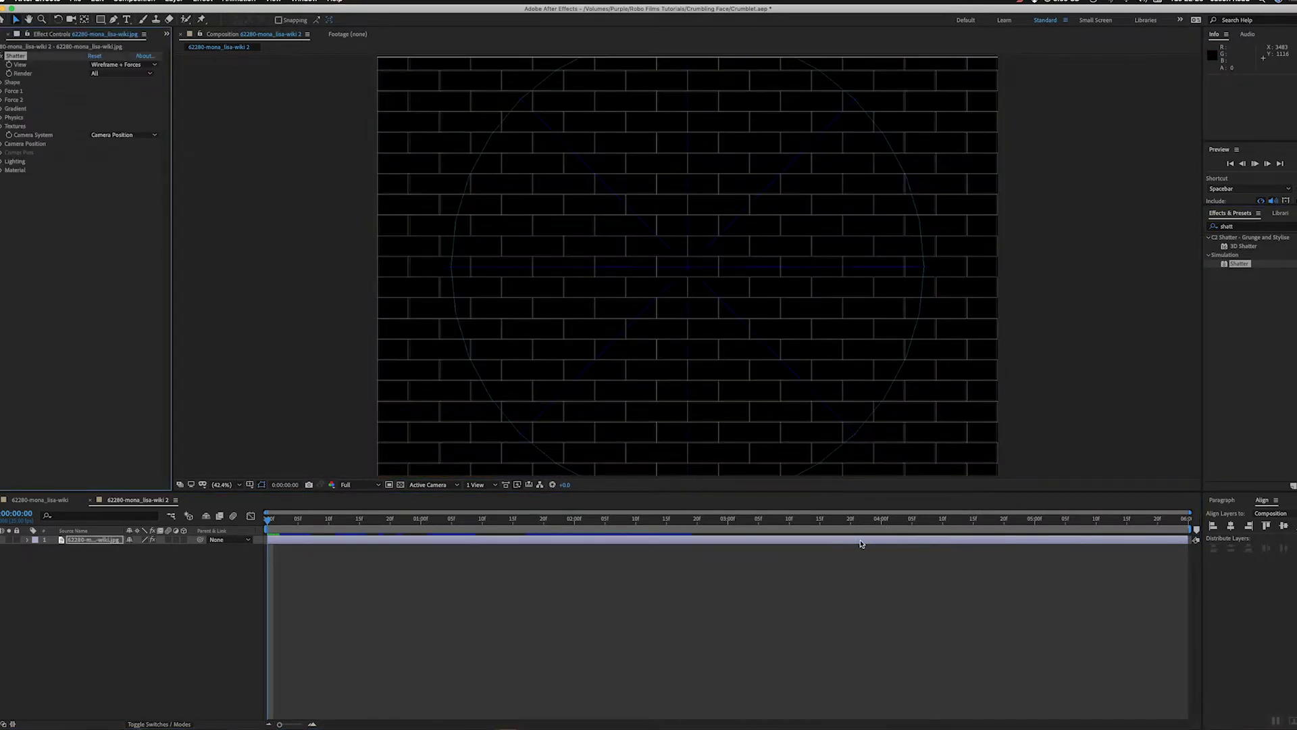
# - Preview the default brick shatter, then replay it from the first frame
pyautogui.press('space')
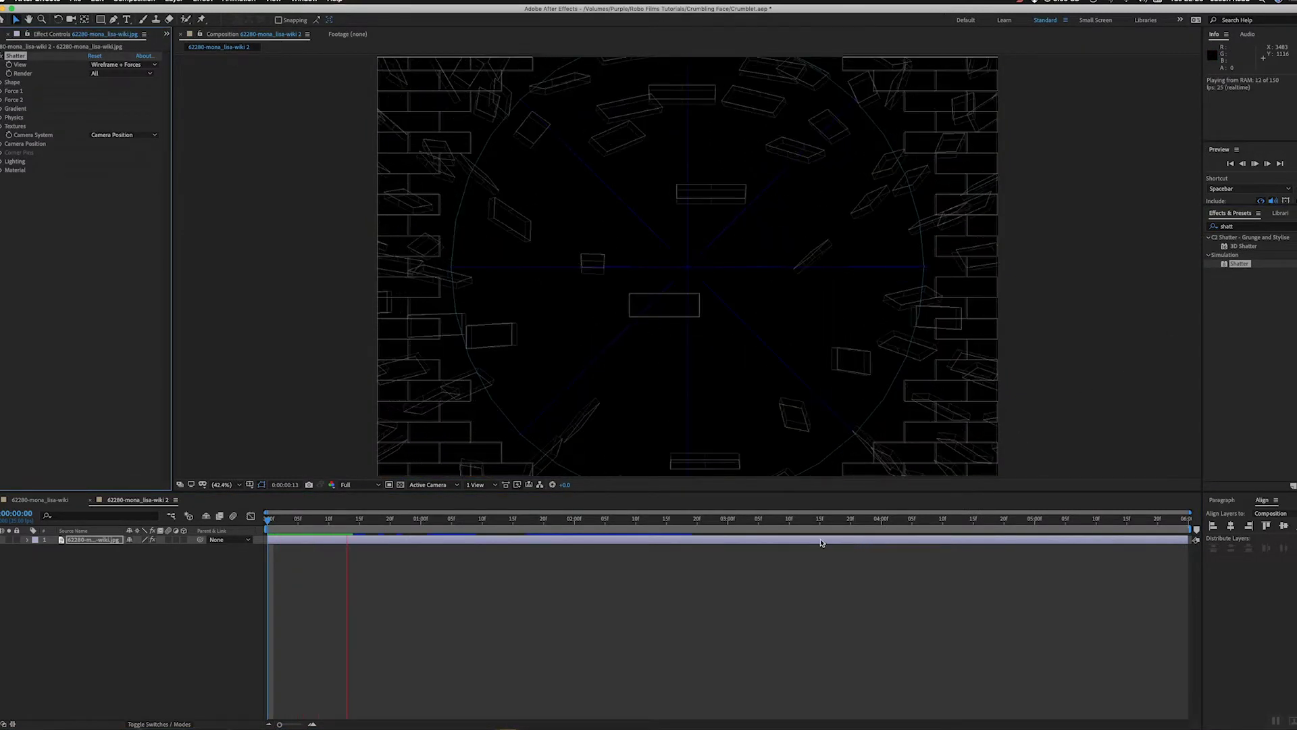
pyautogui.press('space')
pyautogui.click(278, 528)
pyautogui.moveTo(279, 528); pyautogui.dragTo(252, 526)
pyautogui.press('space')
pyautogui.press('space')
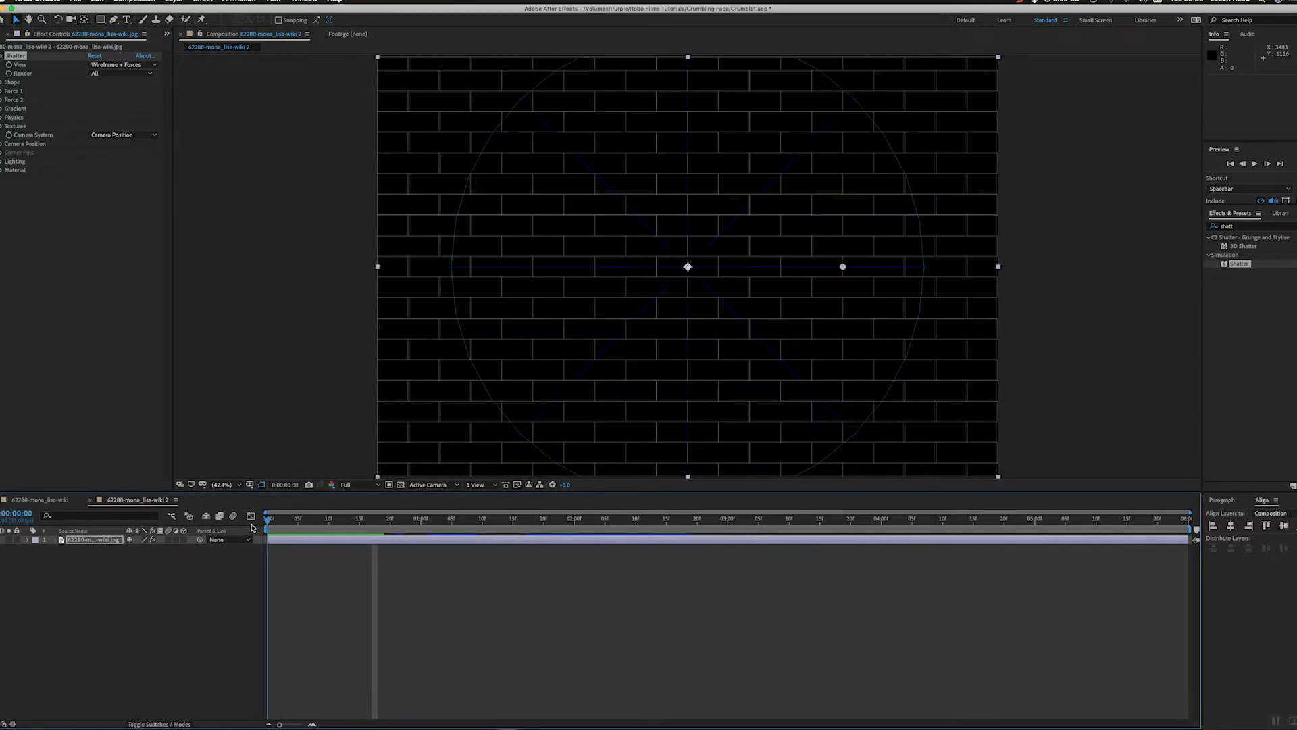
# - Preview the shatter with View set to Rendered, then return View to Wireframe + Forces
pyautogui.click(132, 68)
pyautogui.click(112, 76)
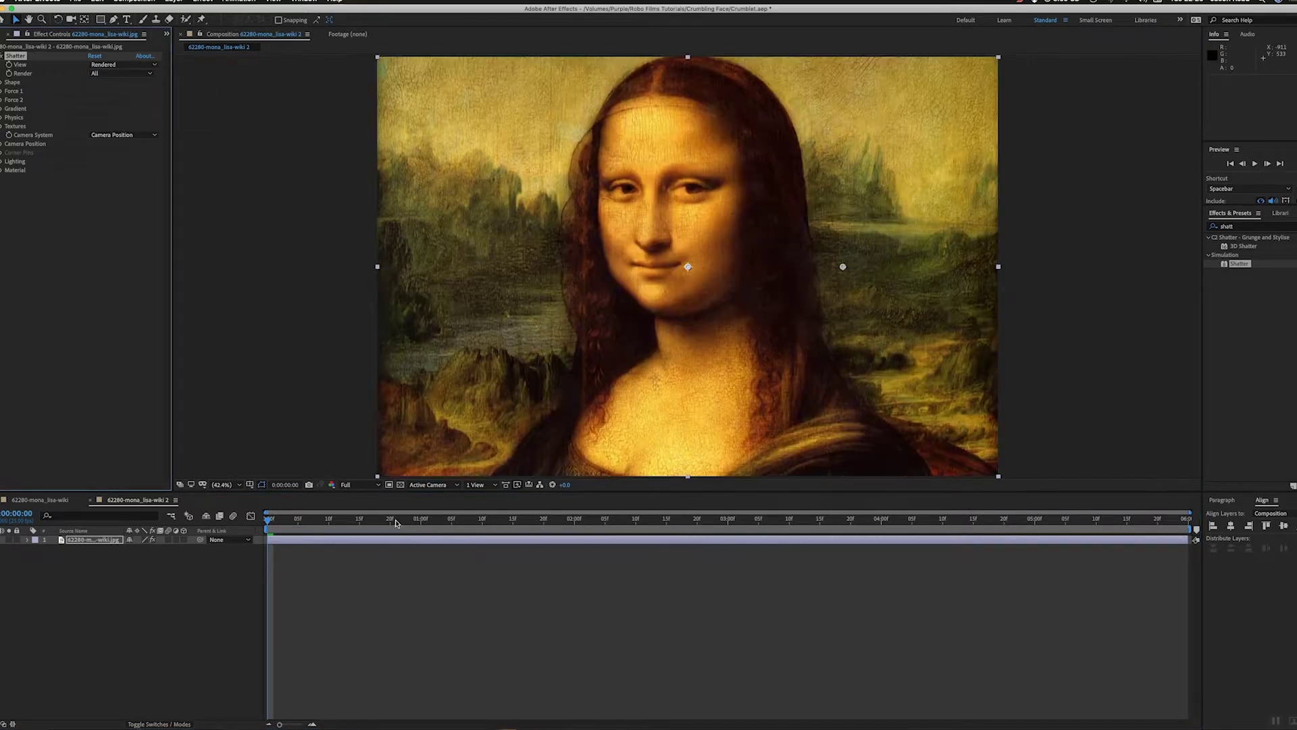
pyautogui.press('space')
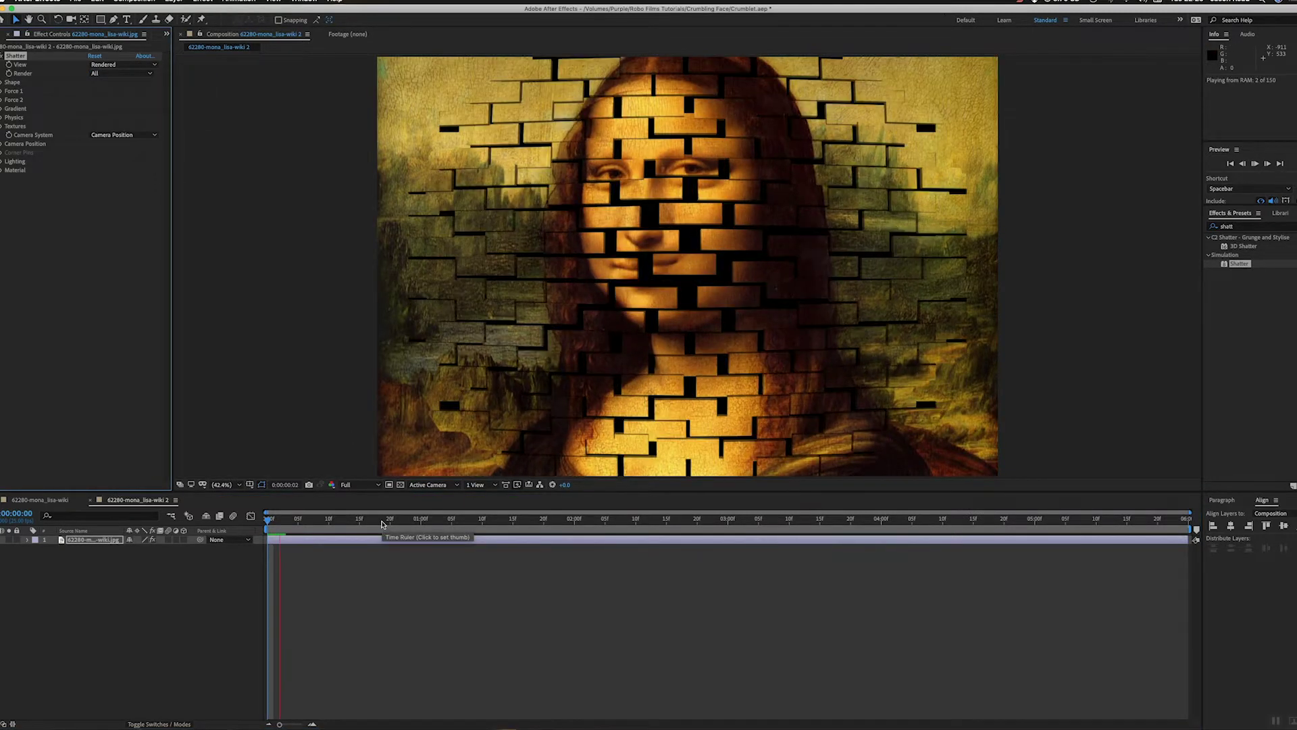
pyautogui.press('space')
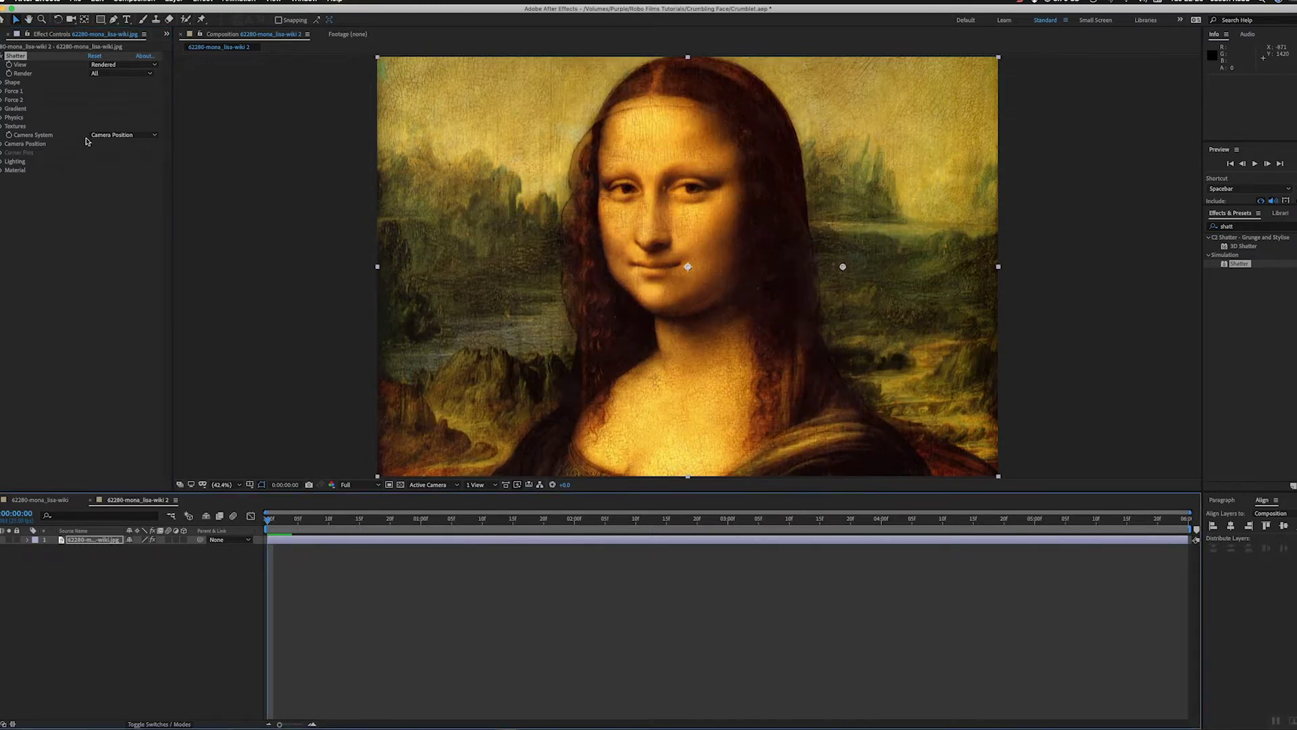
pyautogui.click(128, 64)
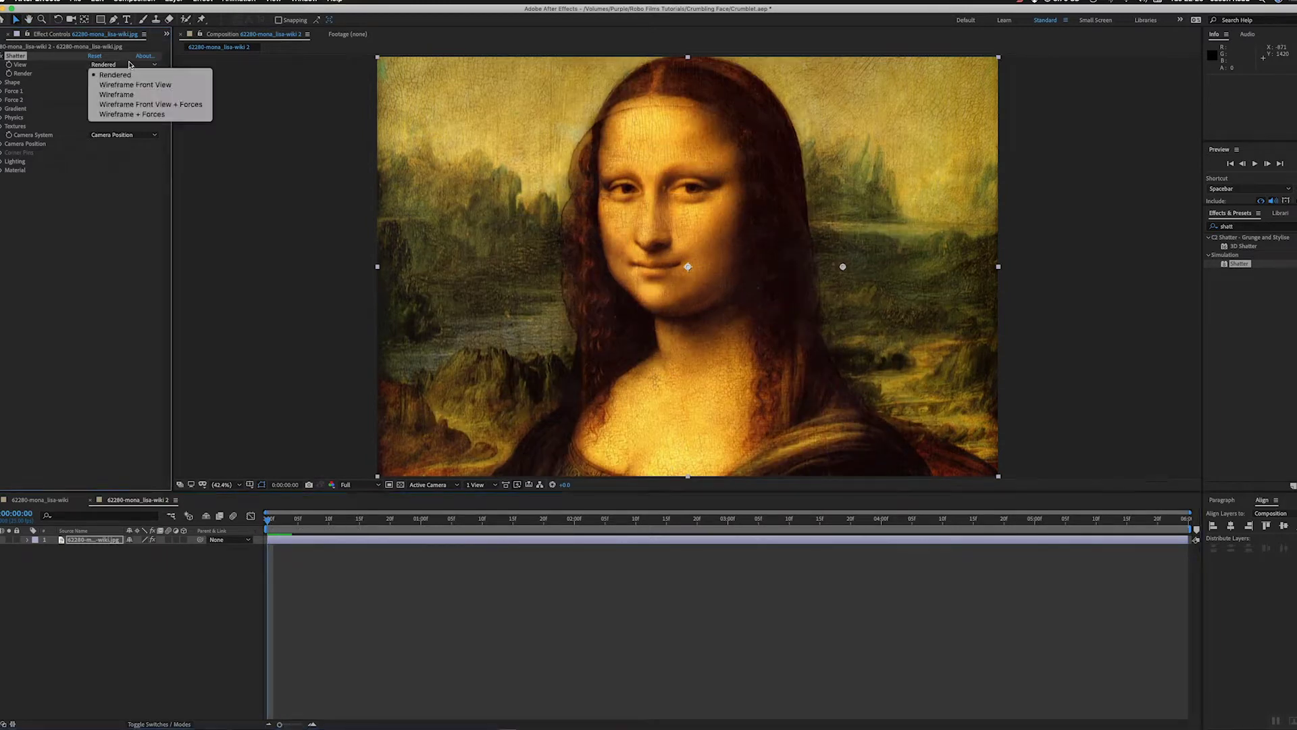
pyautogui.click(135, 114)
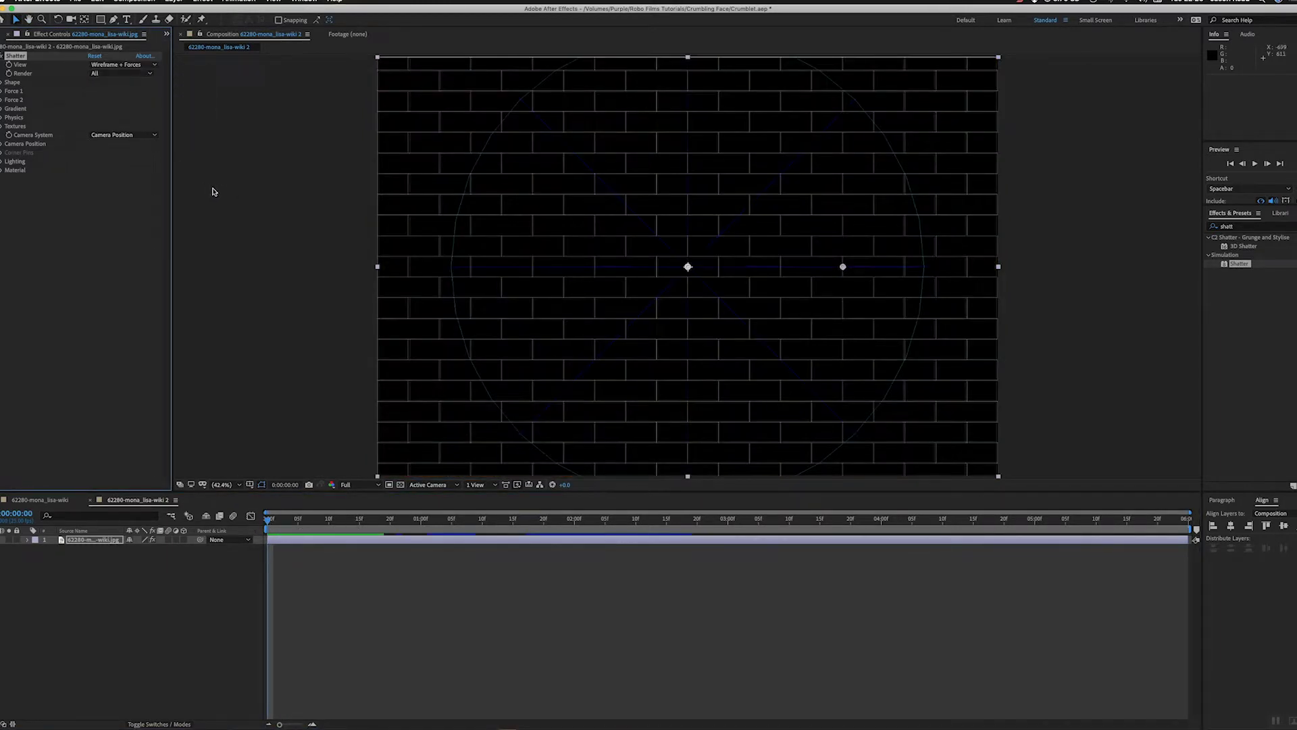
# - Set the Shatter camera's Y Rotation to 90° and check the edge-on wall at frame 8
pyautogui.click(2, 144)
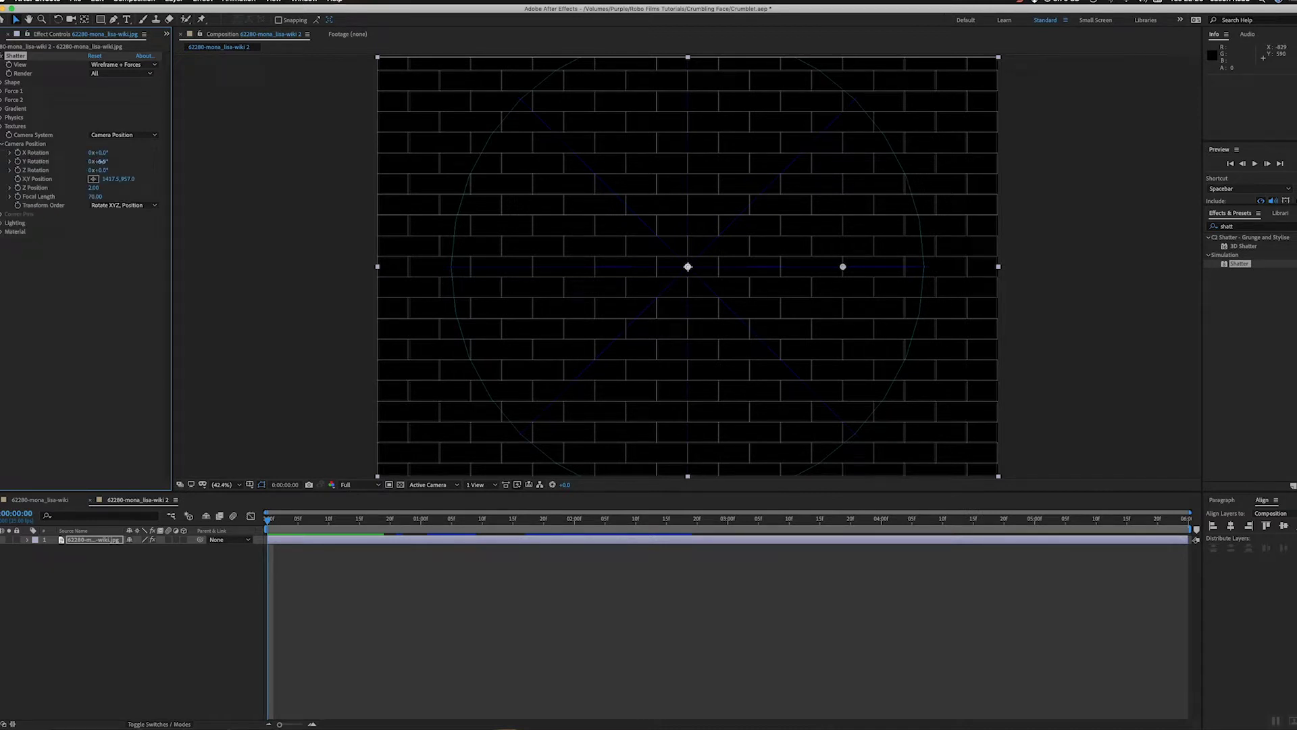
pyautogui.moveTo(100, 161); pyautogui.dragTo(158, 172)
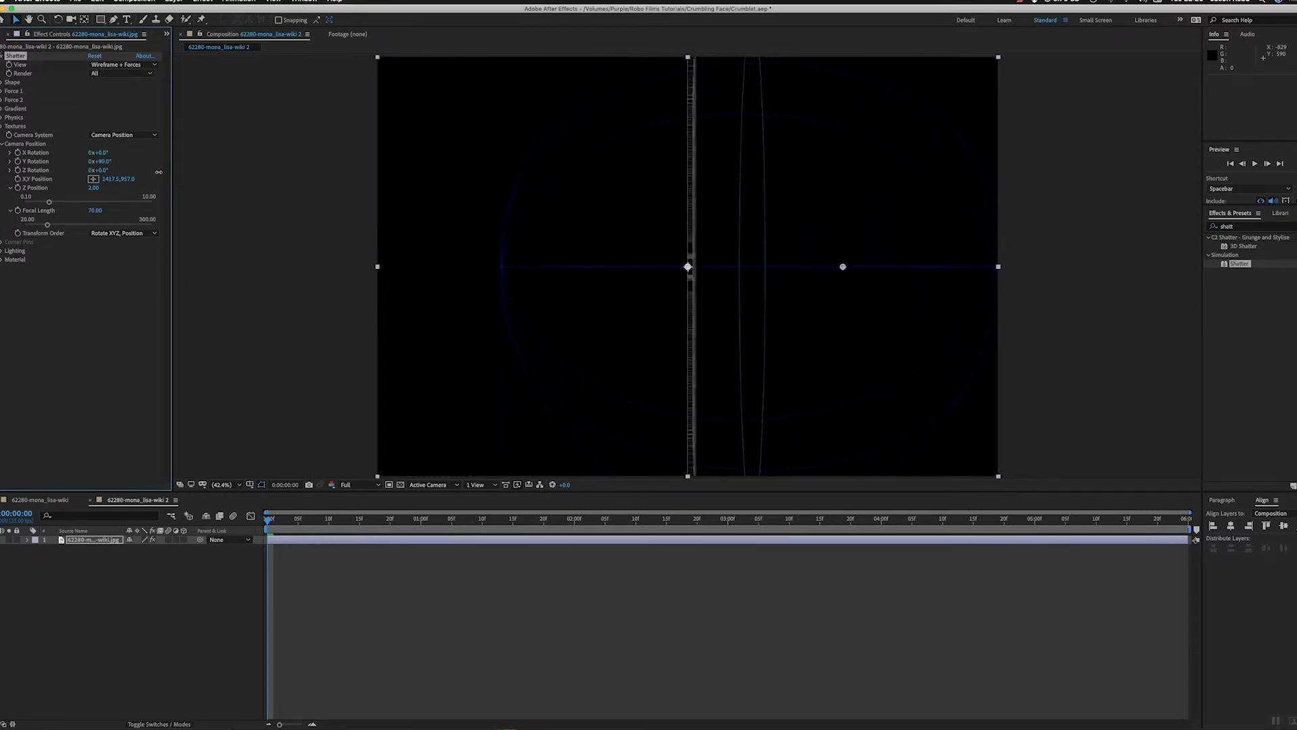
pyautogui.moveTo(270, 519); pyautogui.dragTo(318, 522)
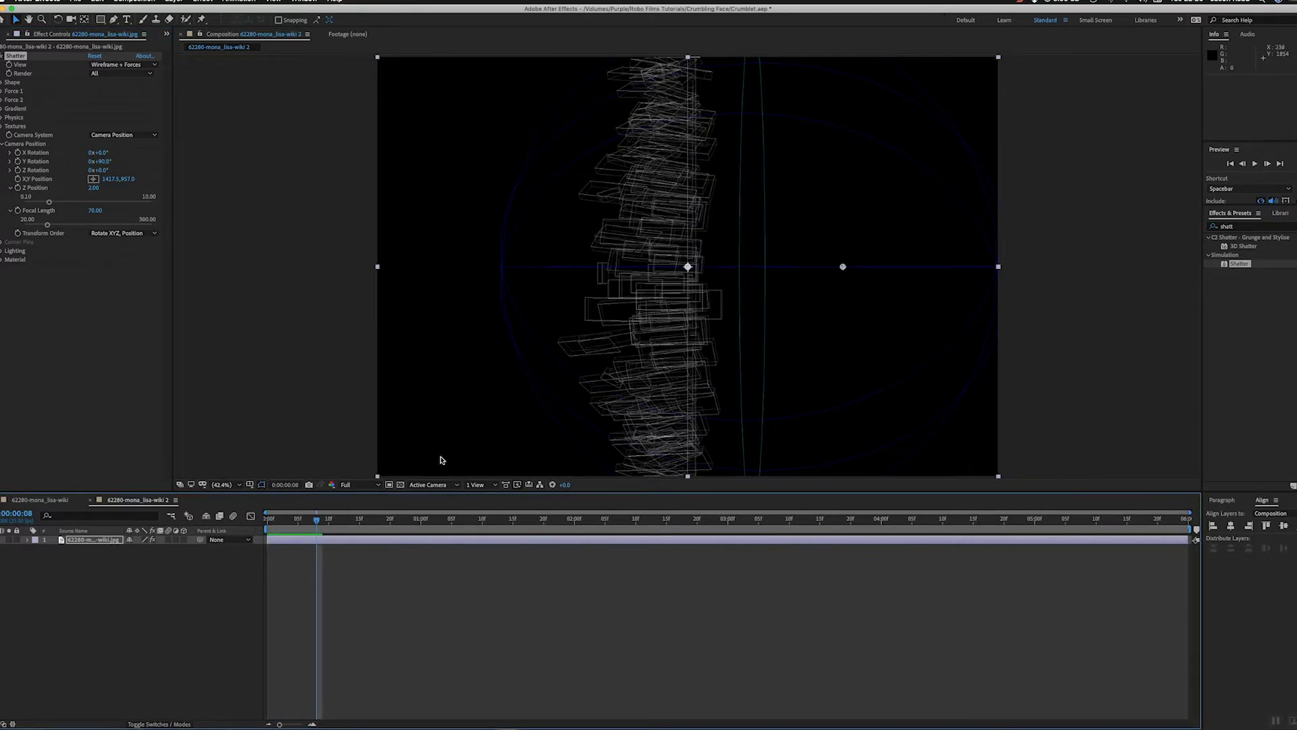
pyautogui.moveTo(312, 522); pyautogui.dragTo(269, 520)
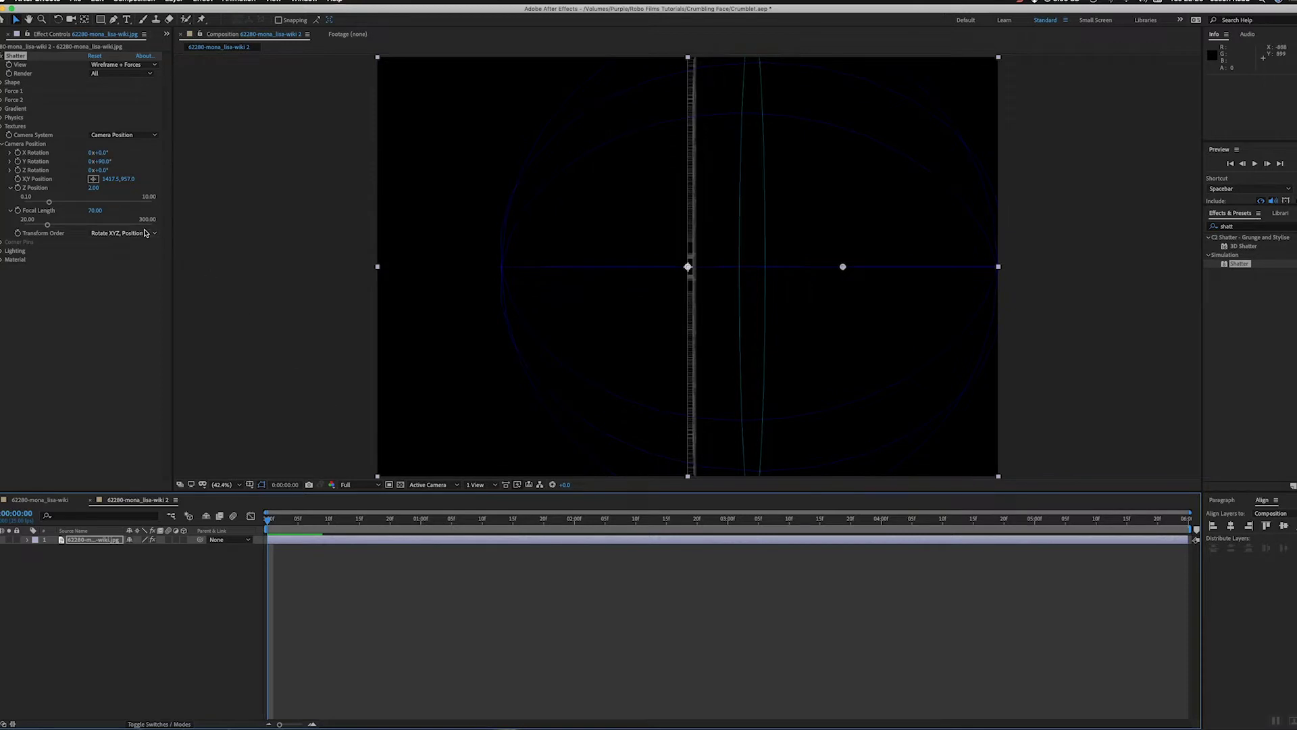
pyautogui.click(3, 91)
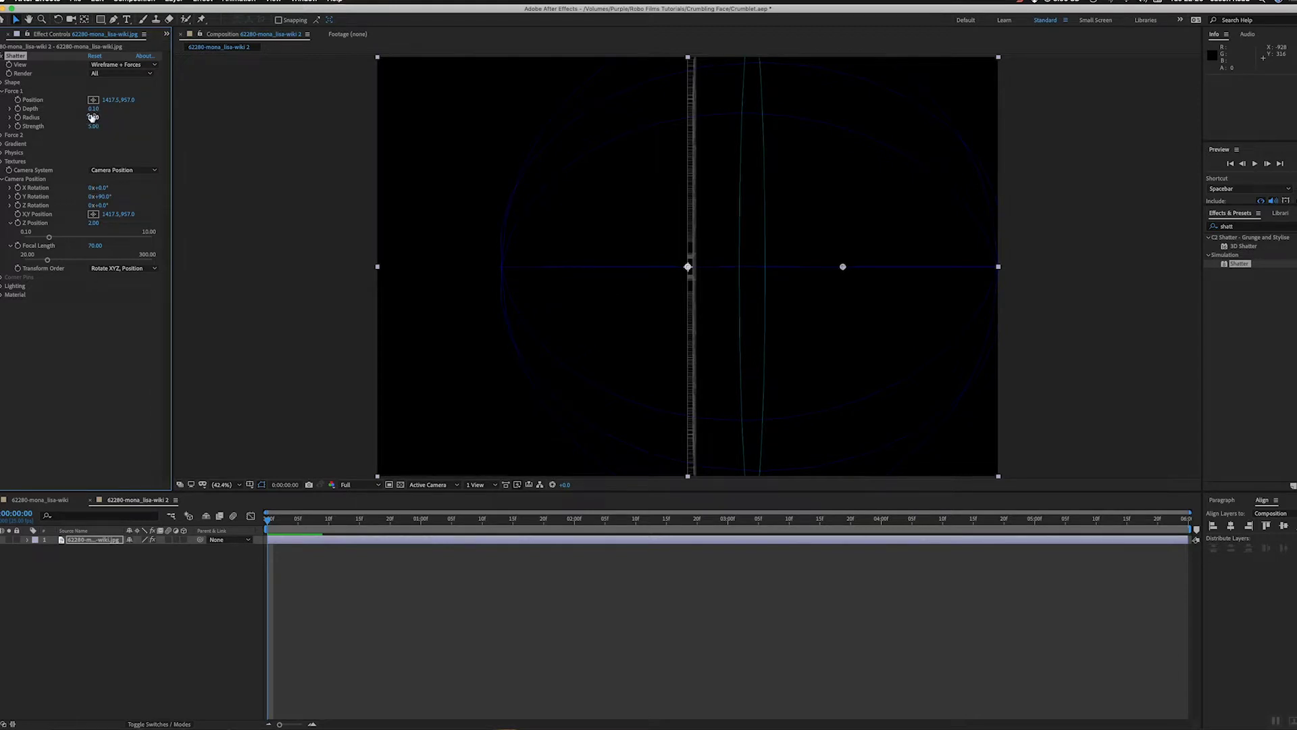
# - Raise Force 1 Depth to about 0.44 and scrub the opening frames to check the break
pyautogui.click(10, 109)
pyautogui.moveTo(91, 125); pyautogui.dragTo(103, 127)
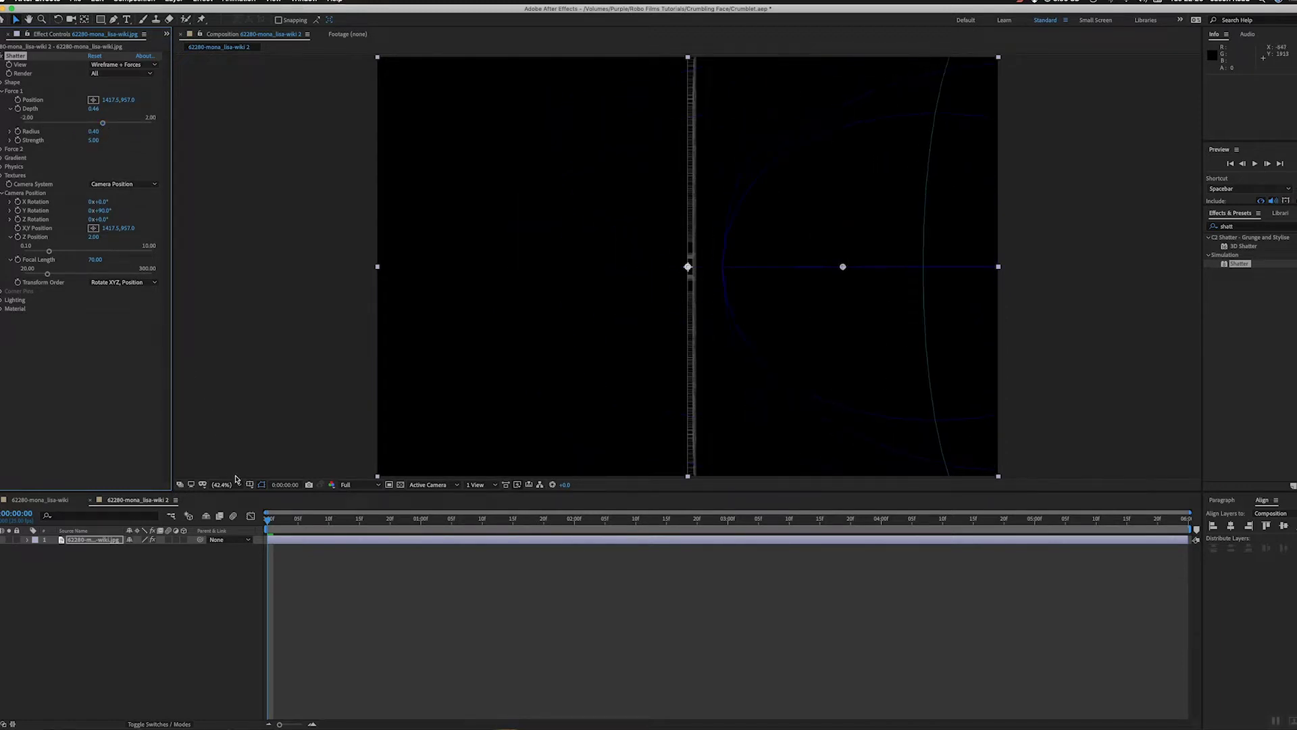
pyautogui.moveTo(269, 522)
pyautogui.mouseDown()
pyautogui.moveTo(450, 521)
pyautogui.moveTo(251, 525)
pyautogui.moveTo(264, 521)
pyautogui.mouseUp()
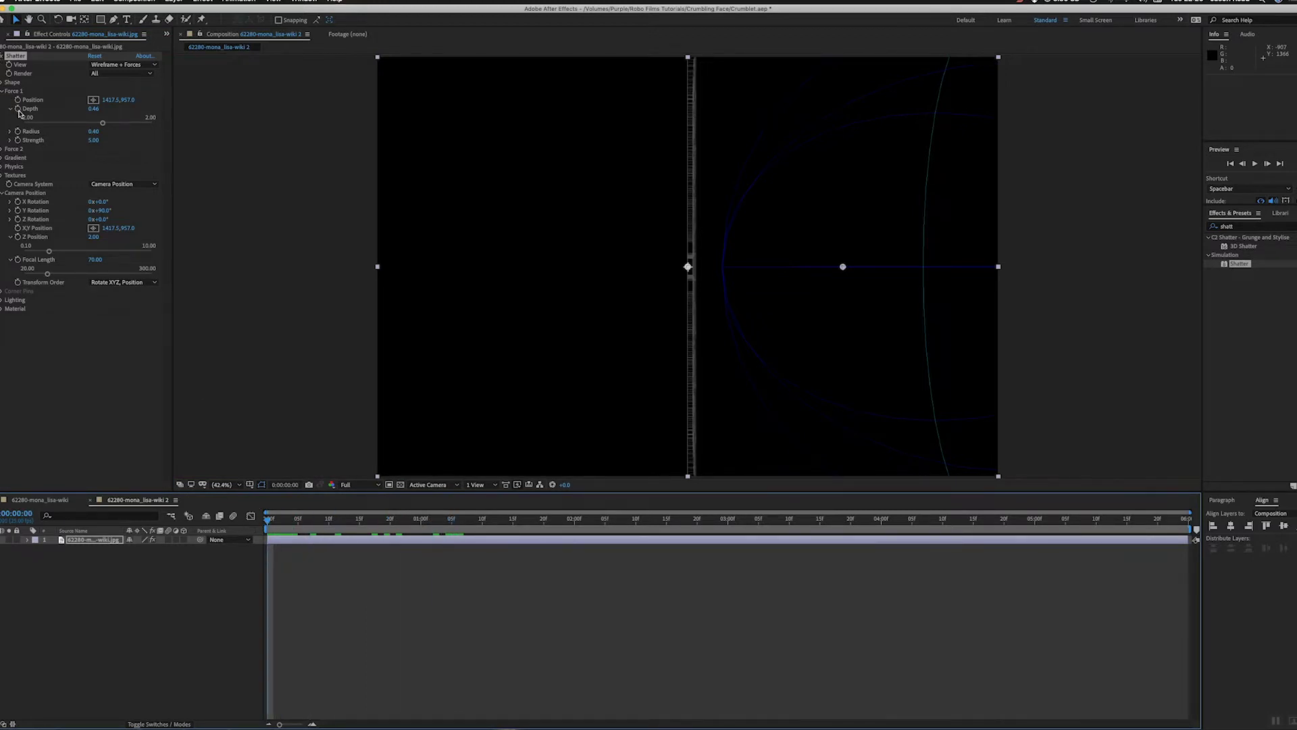
# - Lower Force 1 Depth at frame 14, then preview the depth change back to frame 14
pyautogui.click(293, 525)
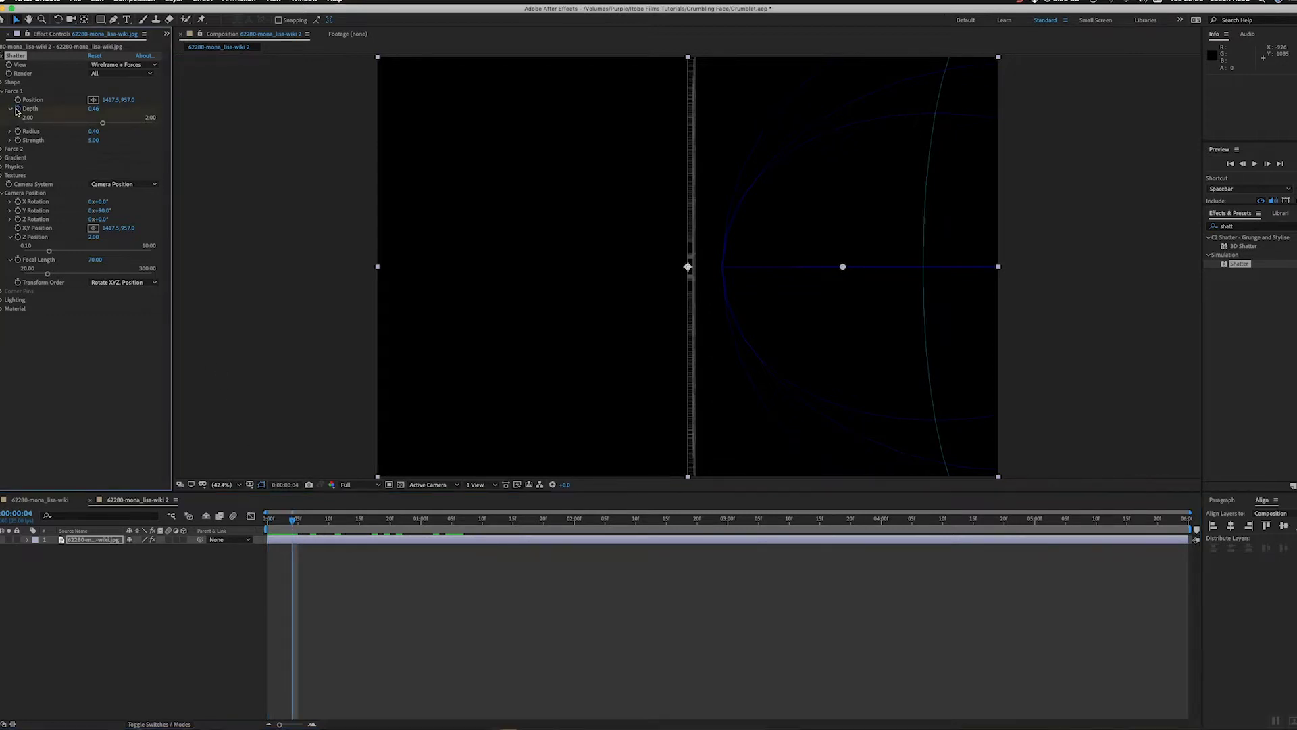
pyautogui.moveTo(293, 525); pyautogui.dragTo(354, 530)
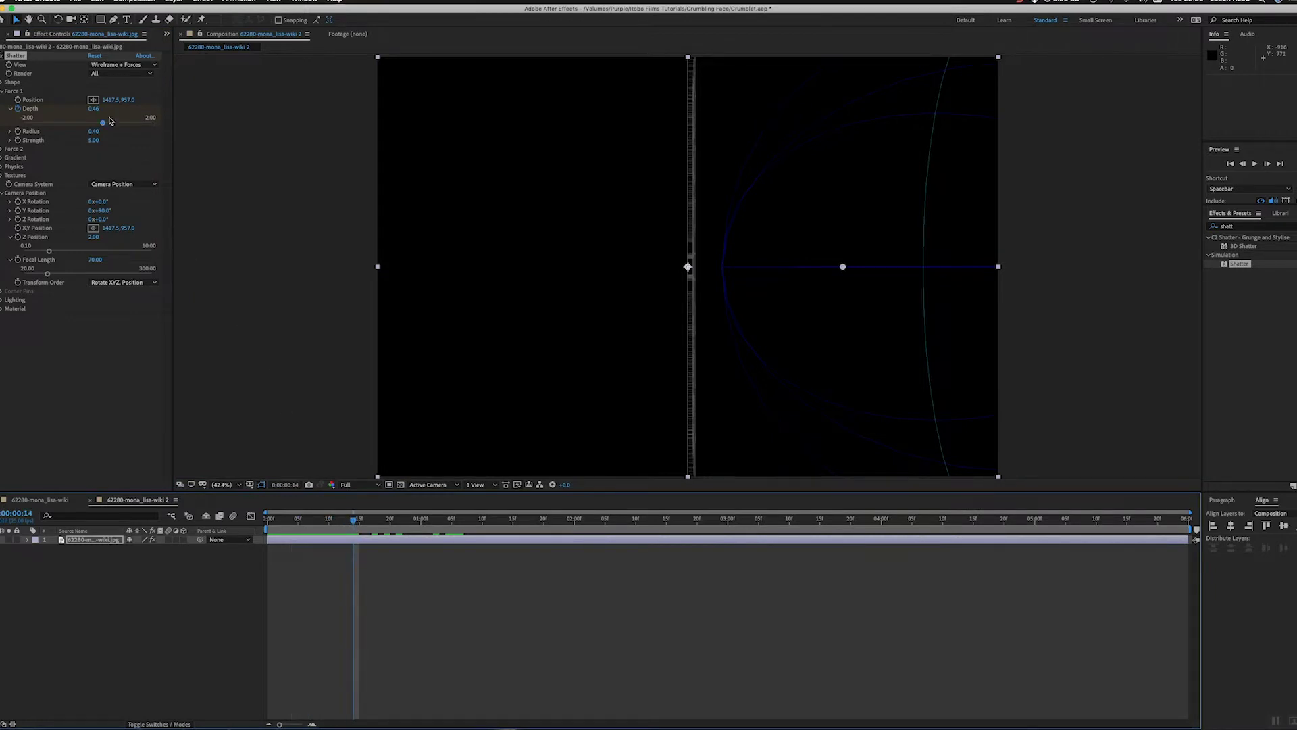
pyautogui.moveTo(101, 123); pyautogui.dragTo(74, 126)
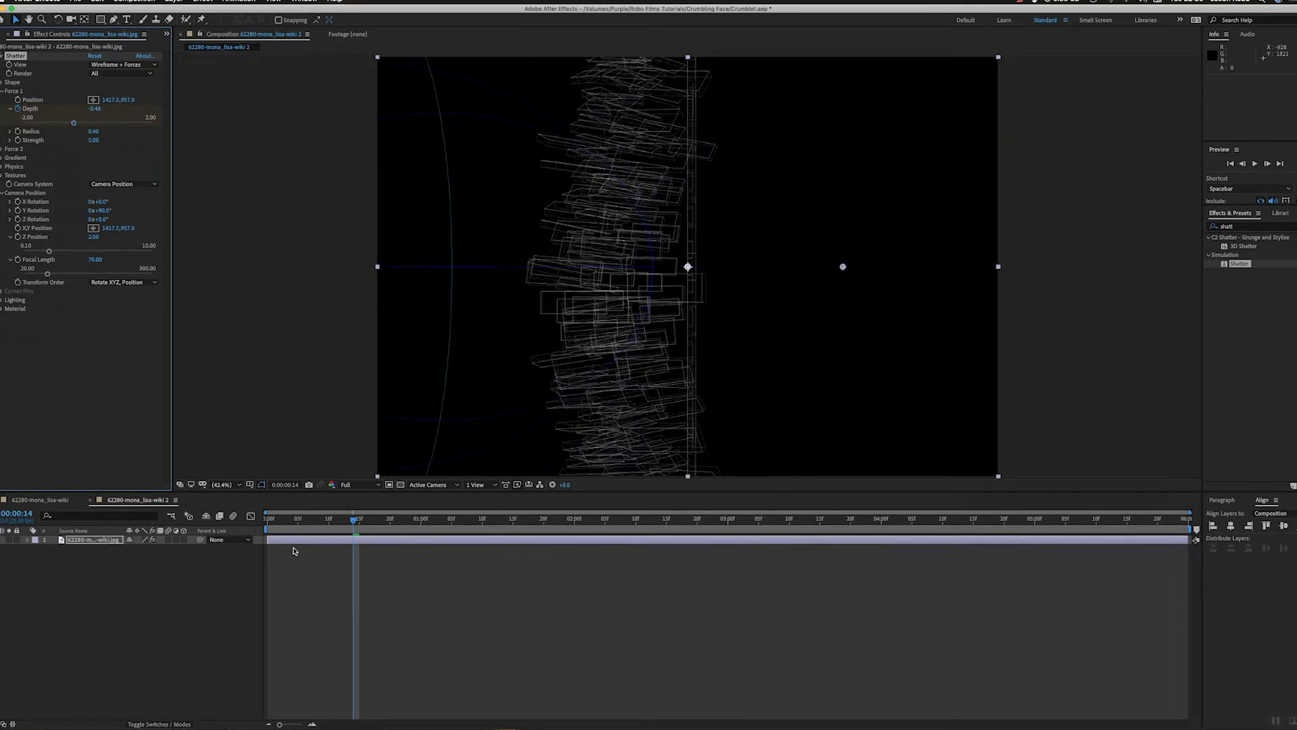
pyautogui.click(281, 520)
pyautogui.press('space')
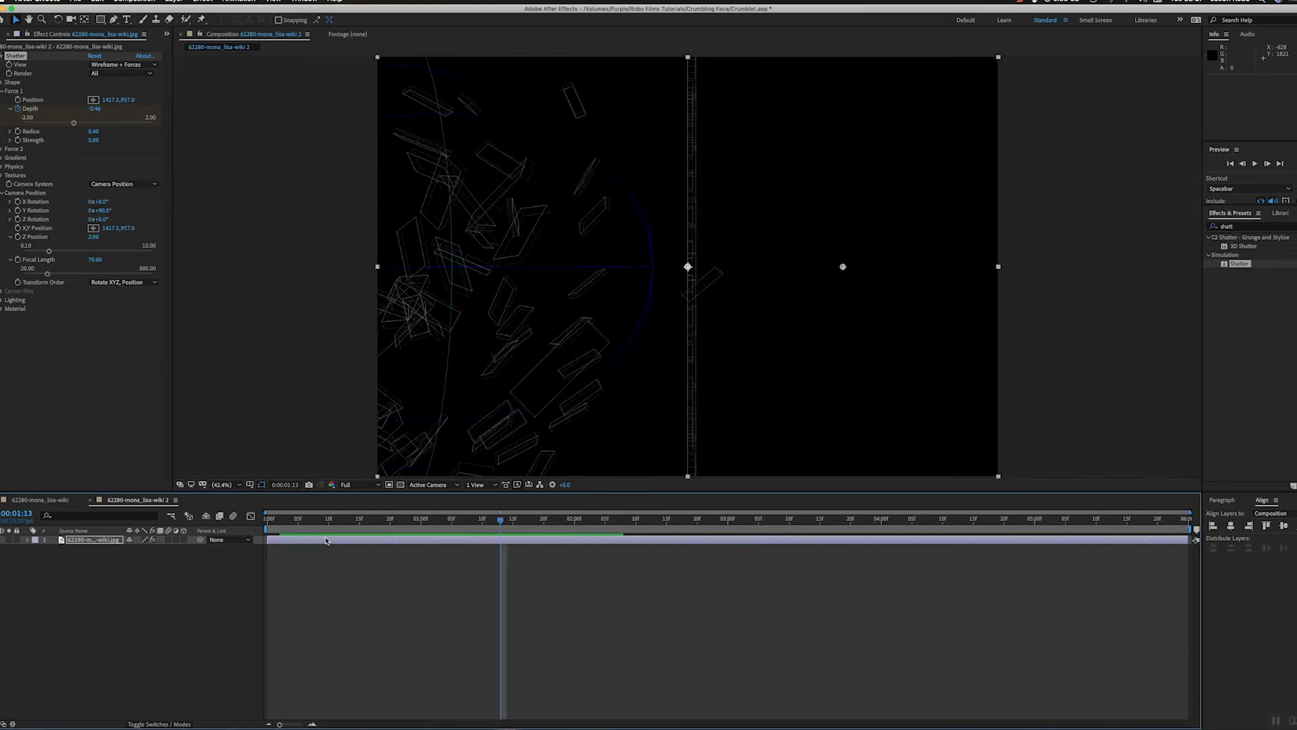
pyautogui.moveTo(315, 524)
pyautogui.mouseDown()
pyautogui.moveTo(291, 525)
pyautogui.moveTo(352, 530)
pyautogui.moveTo(289, 530)
pyautogui.moveTo(324, 533)
pyautogui.mouseUp()
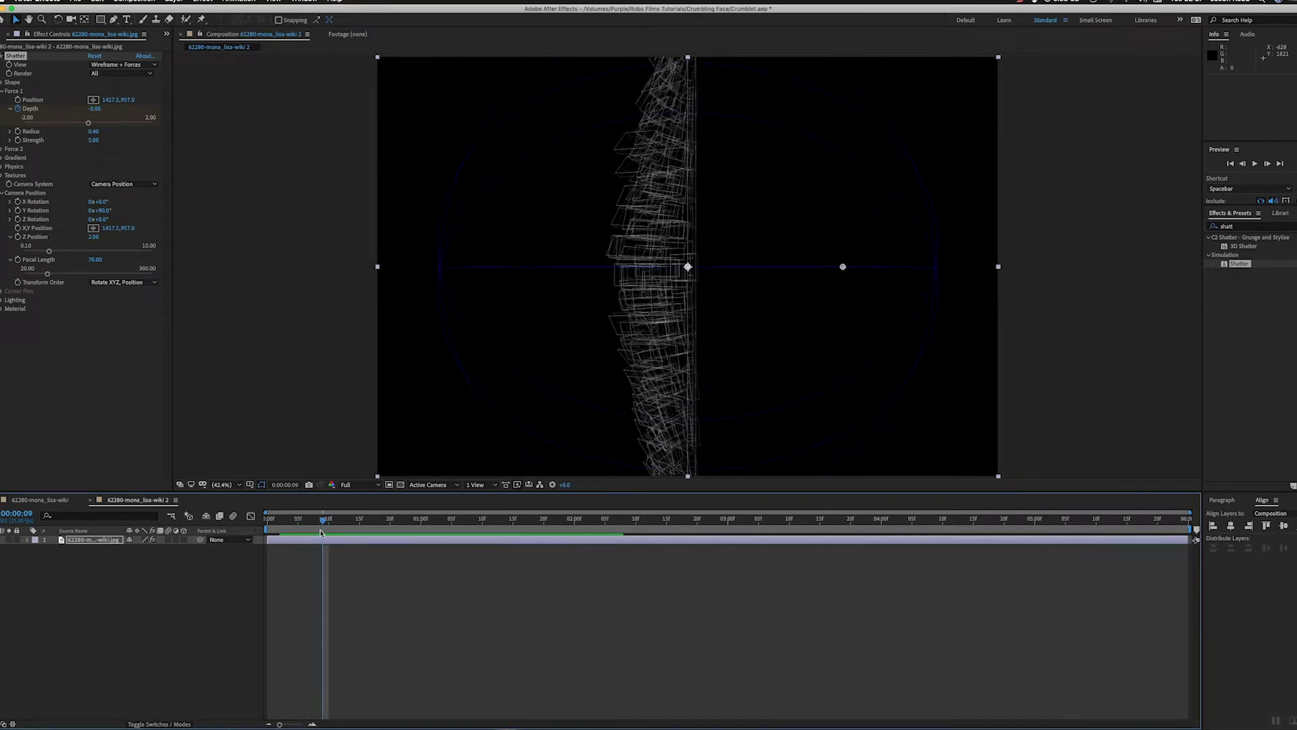
# - Shrink Force 1 Radius to 0.02 and check the Depth keyframes rising to 0.46 by frame 14
pyautogui.click(10, 131)
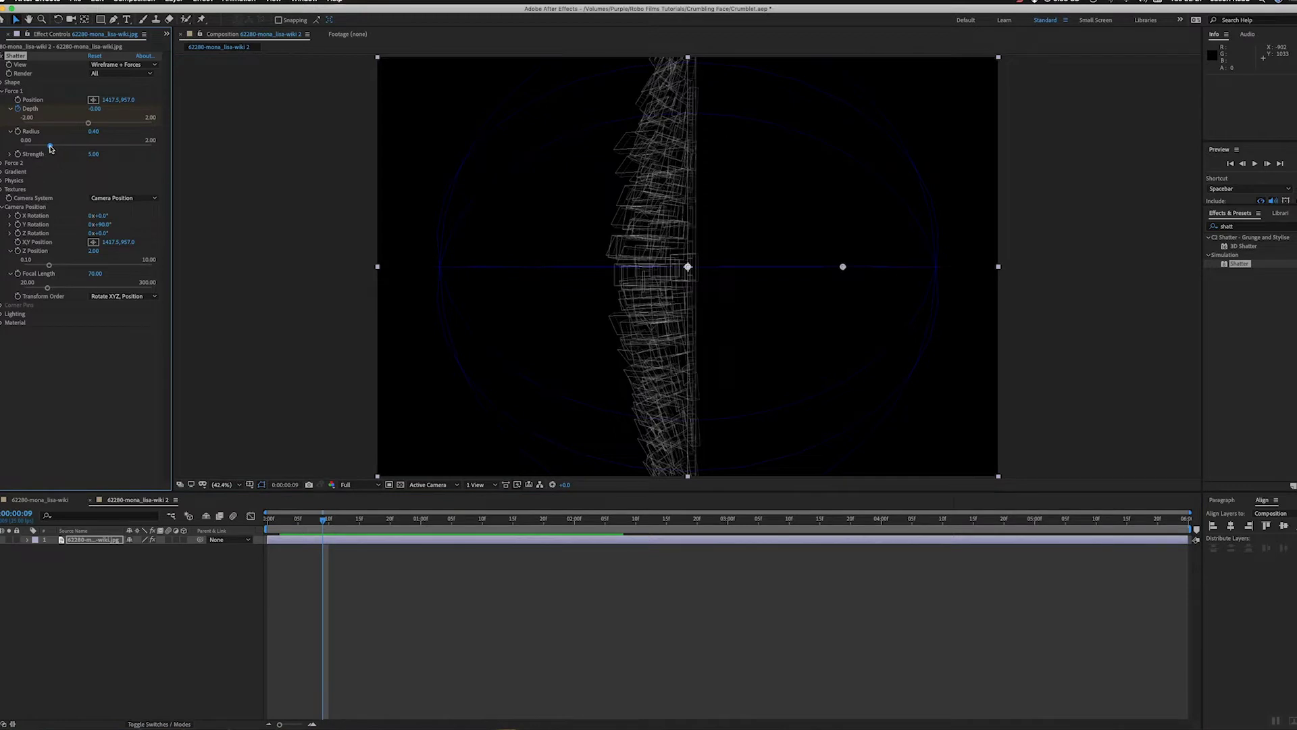
pyautogui.moveTo(50, 148); pyautogui.dragTo(27, 158)
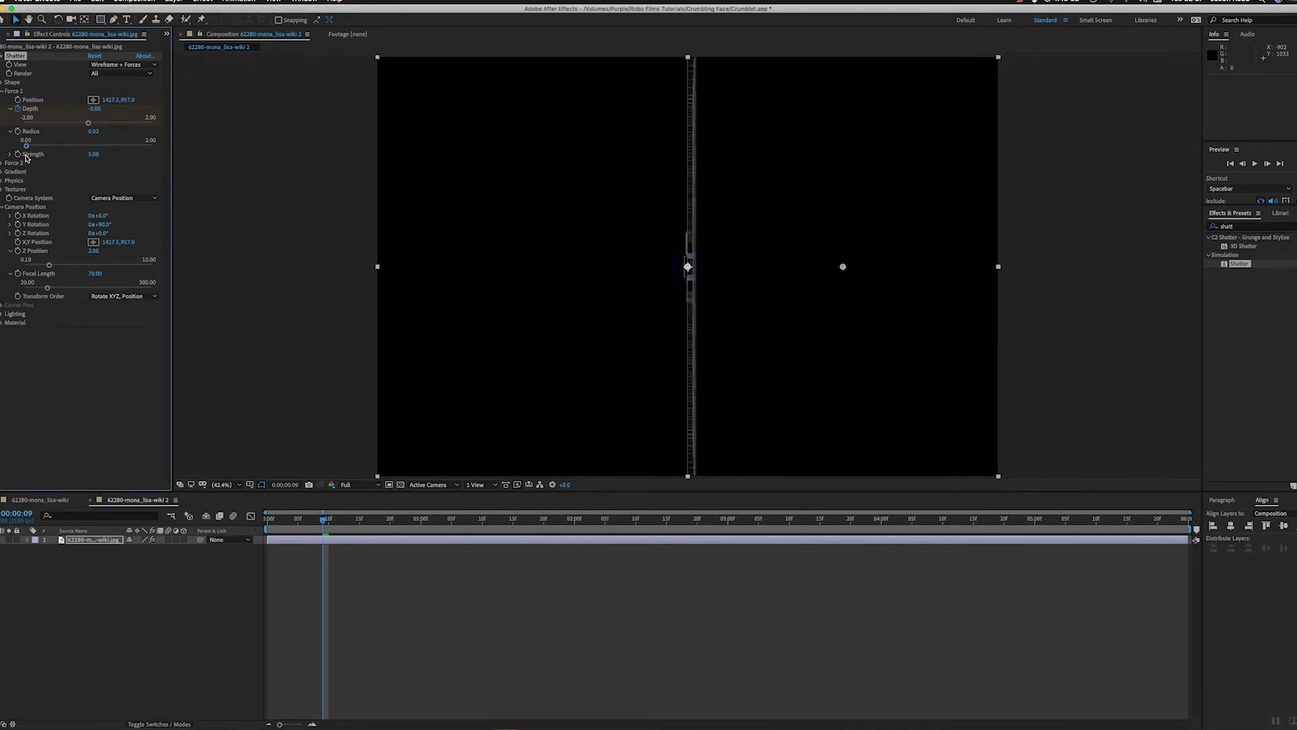
pyautogui.press('u')
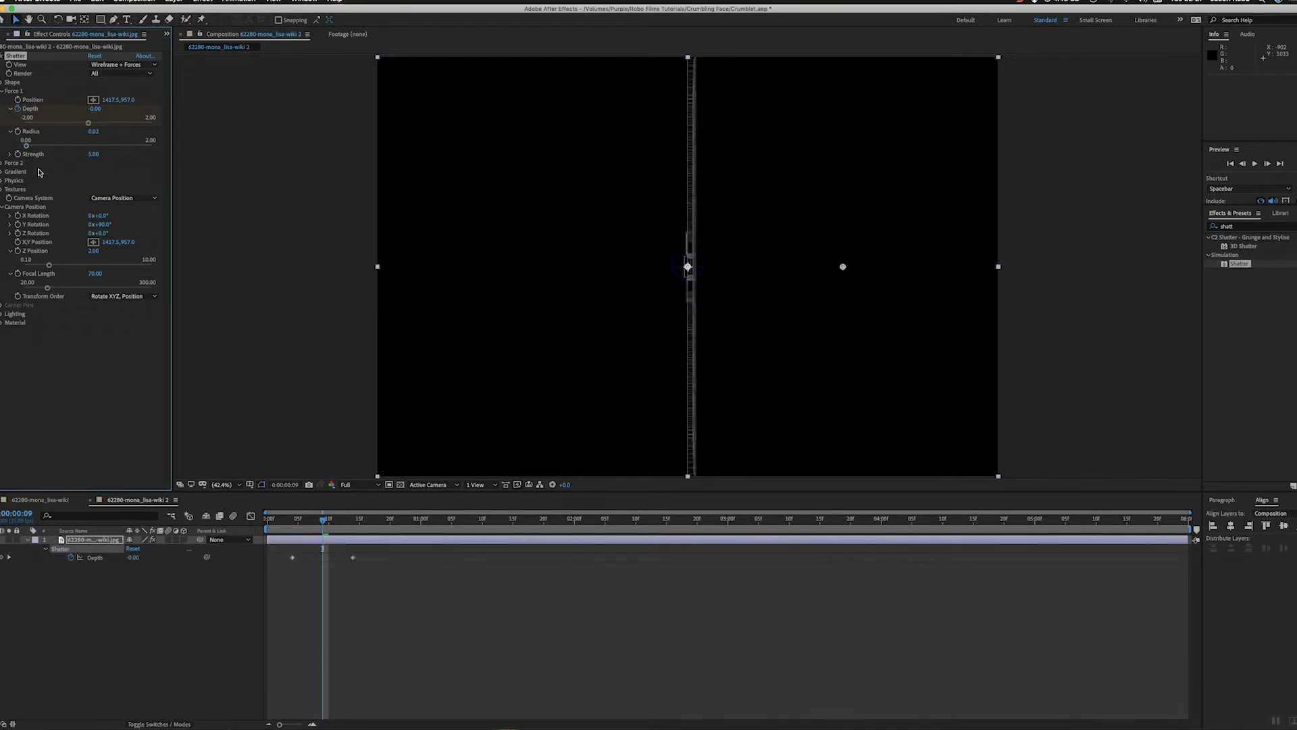
pyautogui.click(334, 522)
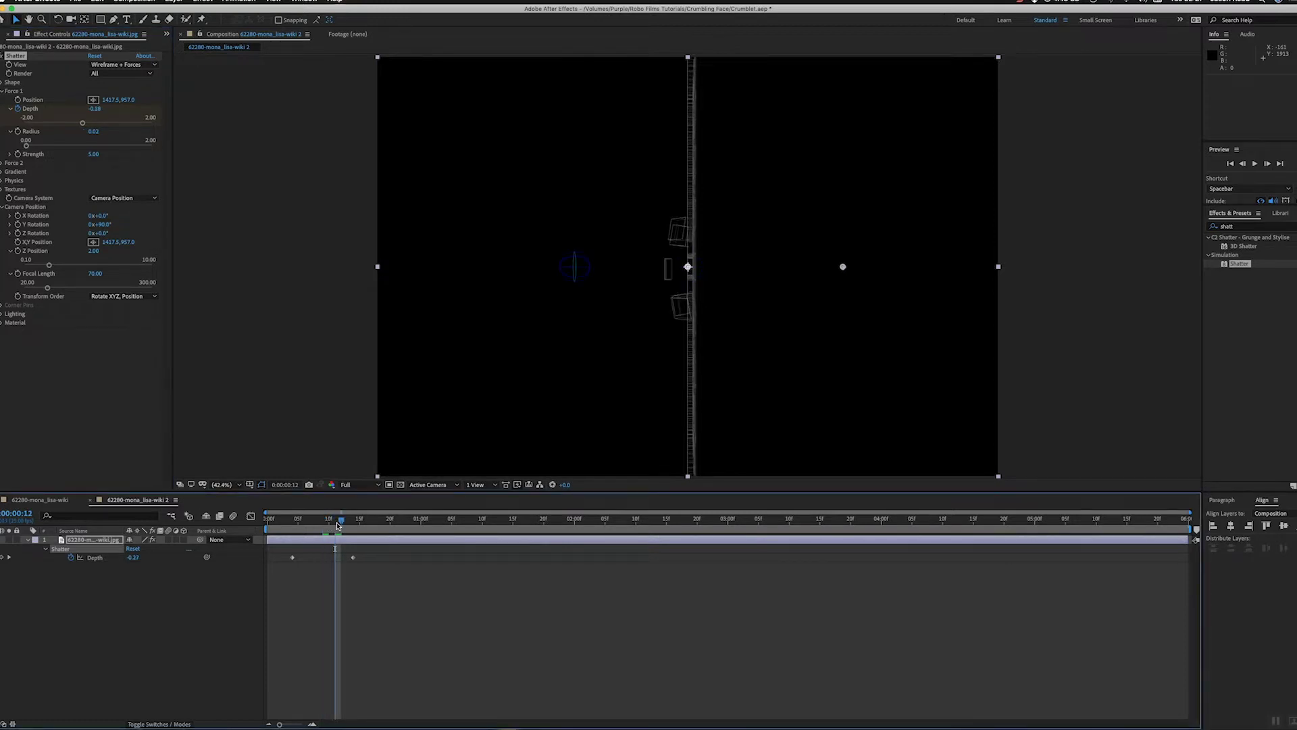
pyautogui.moveTo(337, 525)
pyautogui.mouseDown()
pyautogui.moveTo(309, 525)
pyautogui.moveTo(353, 527)
pyautogui.mouseUp()
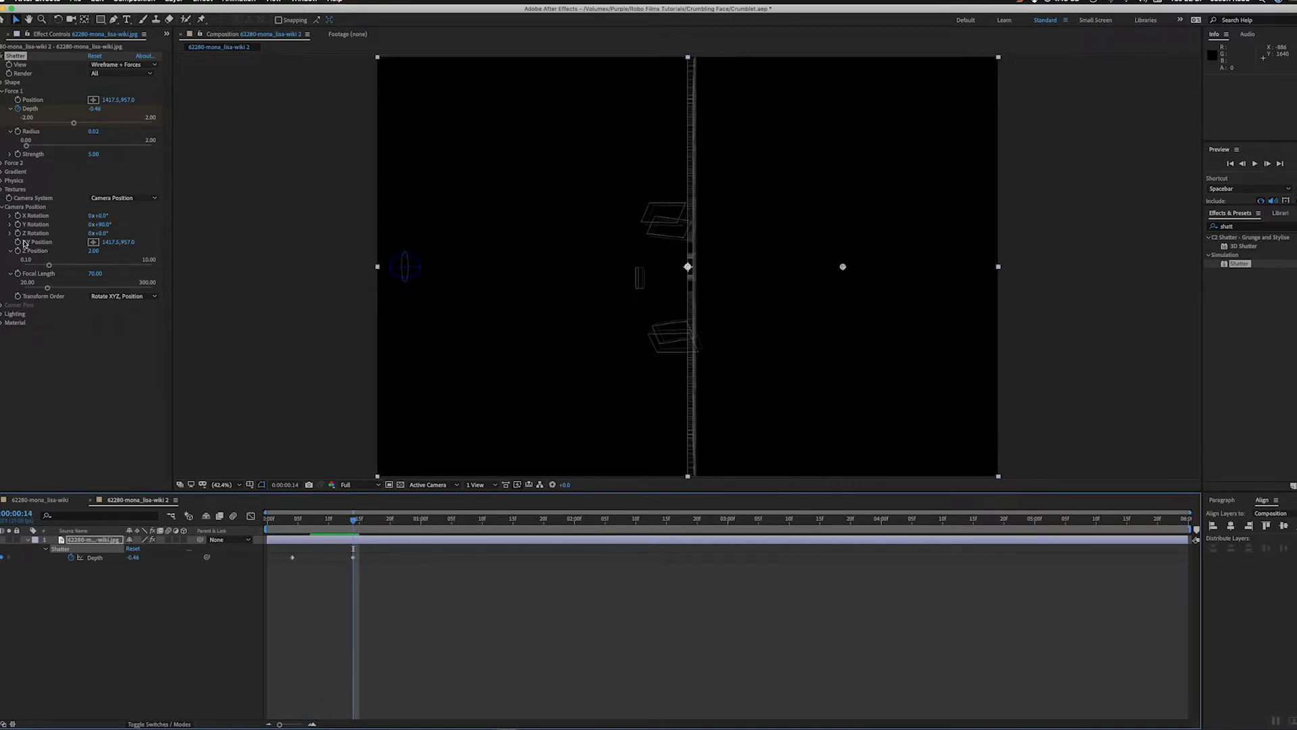
# - Set the Shatter camera's Y Rotation back to 0°, undoing an accidental force nudge
pyautogui.click(101, 224)
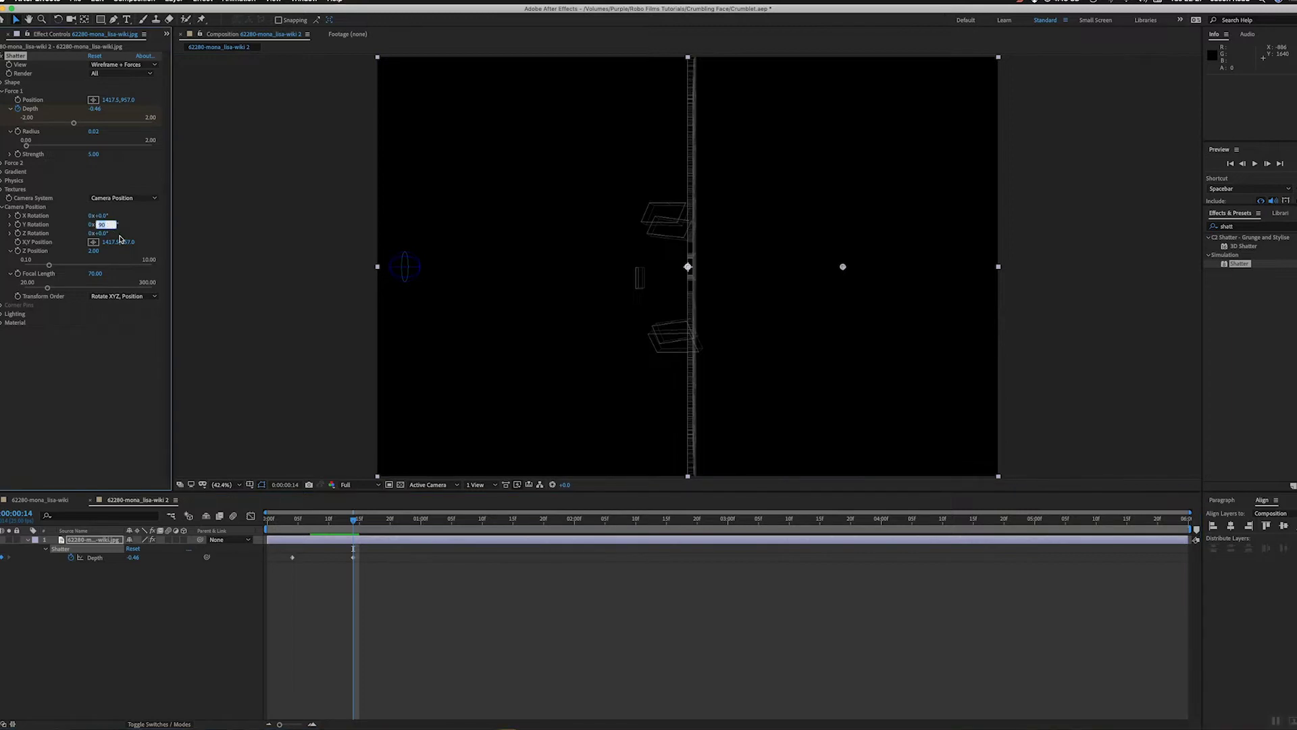
pyautogui.press('Return')
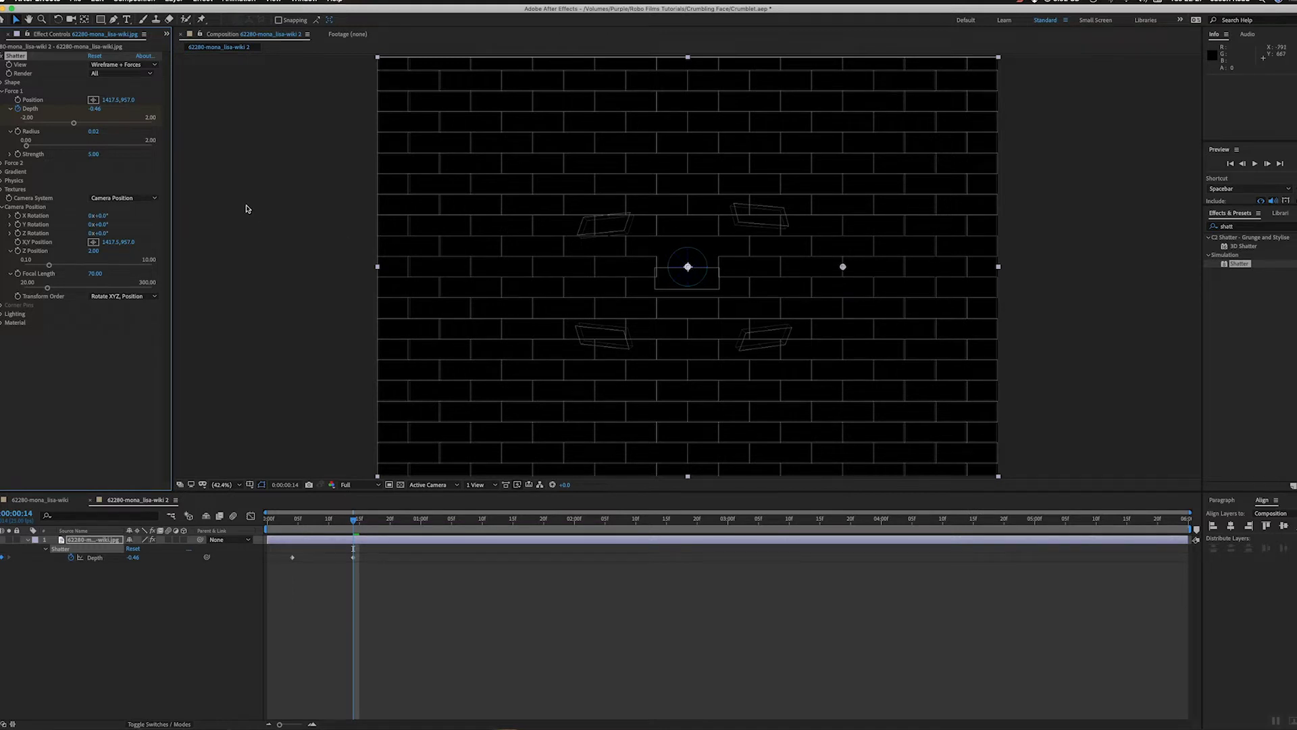
pyautogui.moveTo(689, 266); pyautogui.dragTo(691, 267)
pyautogui.press('super+z')
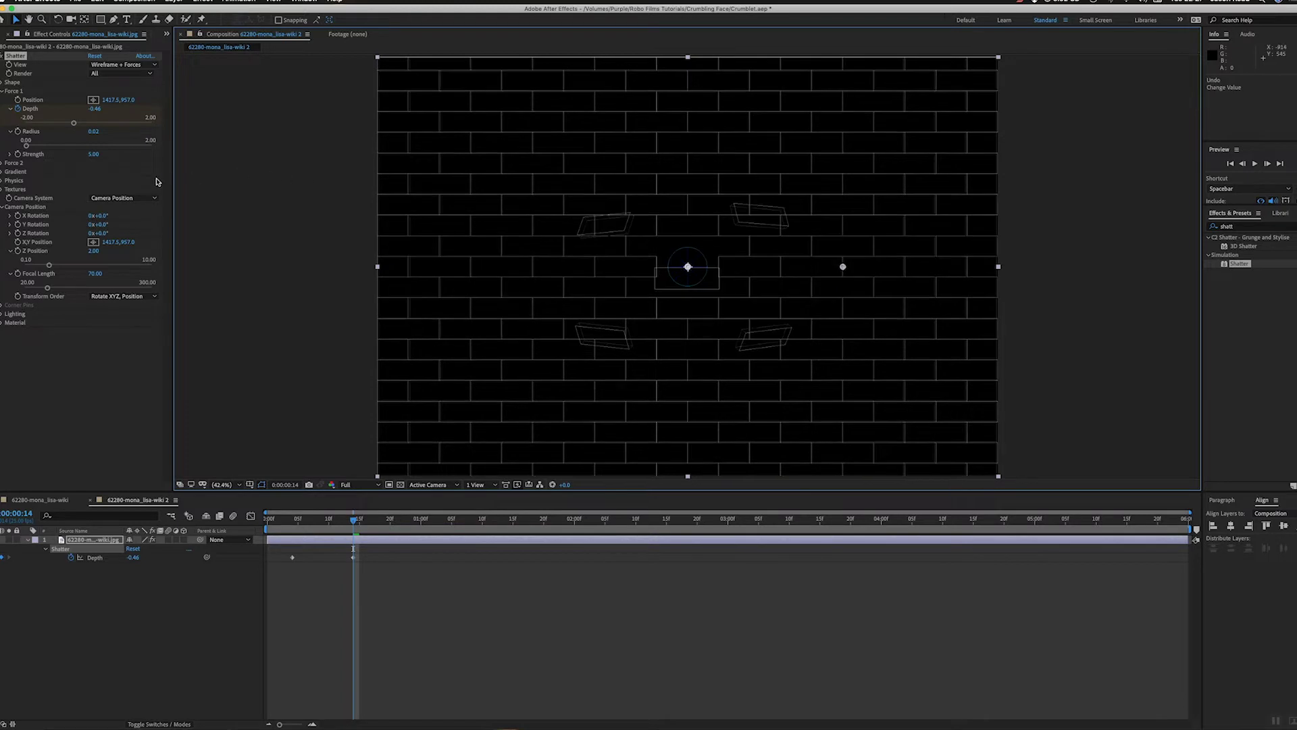
# - Place Force 1 up and right of centre at 1449.7, 708.0
pyautogui.click(94, 100)
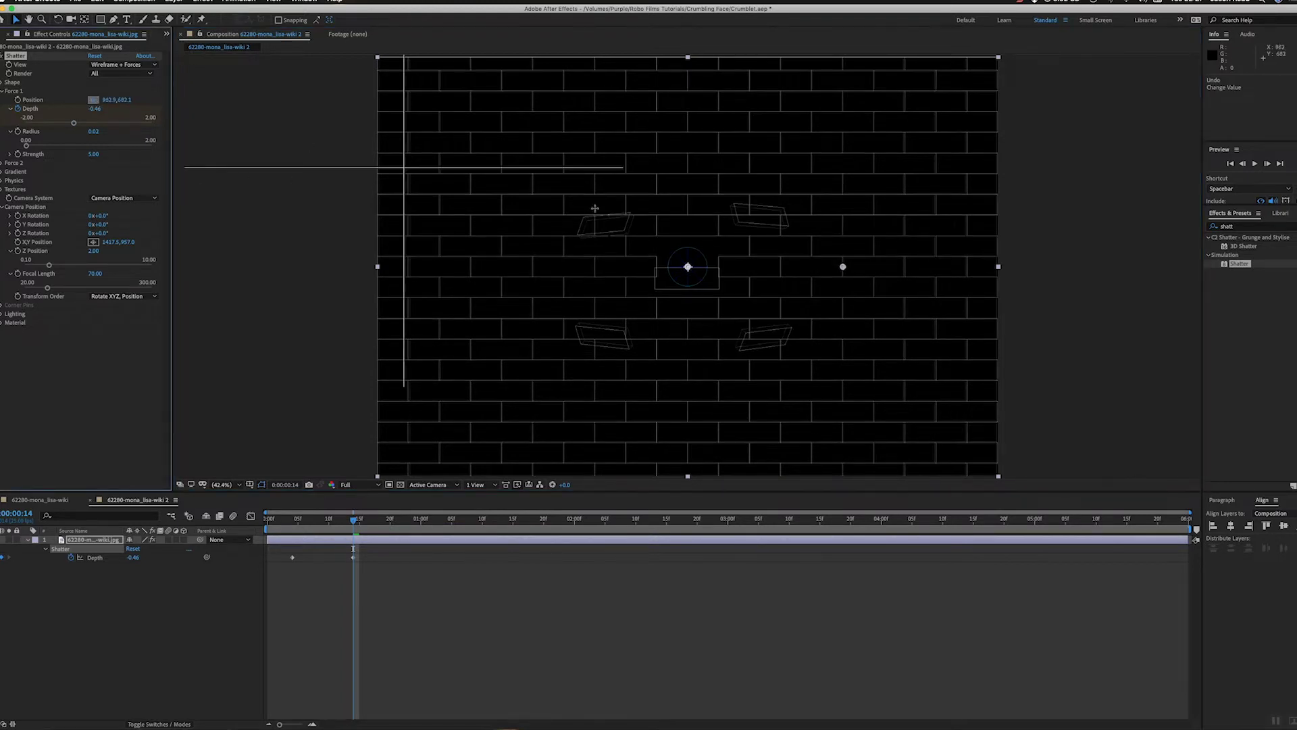
pyautogui.click(741, 210)
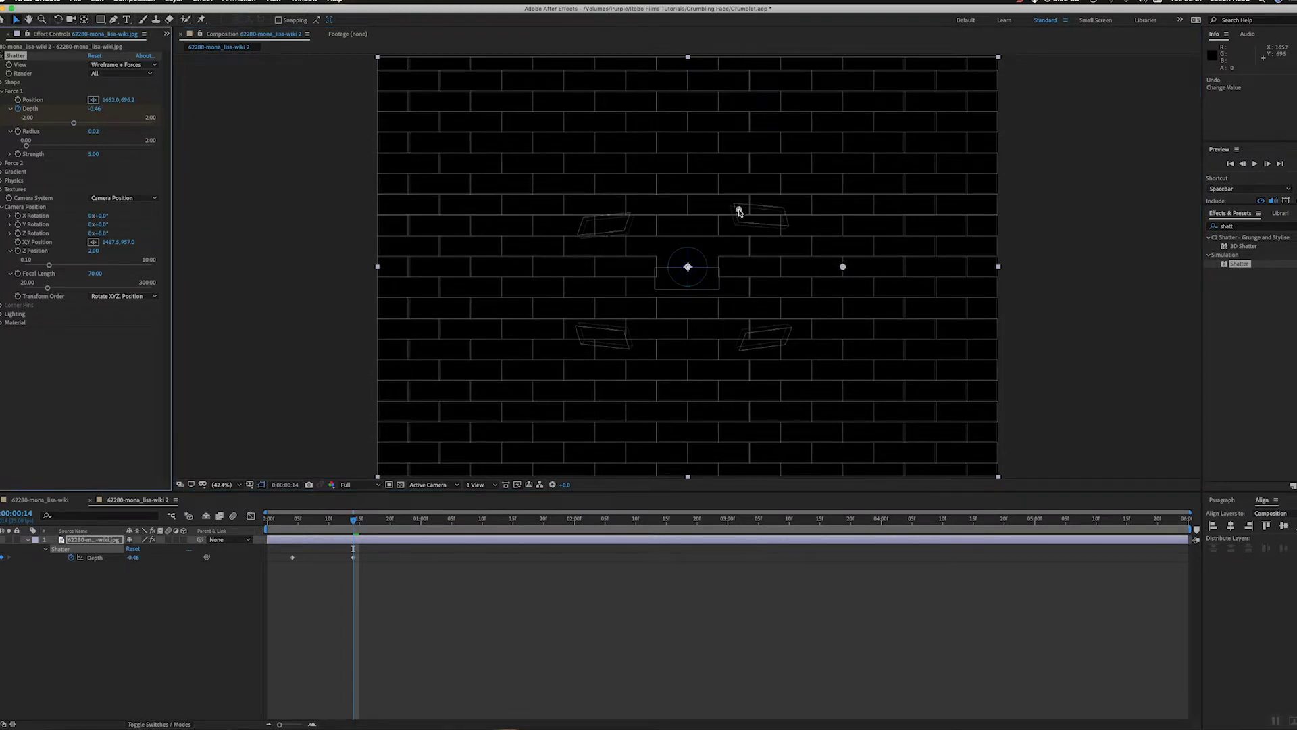
pyautogui.moveTo(742, 209); pyautogui.dragTo(739, 214)
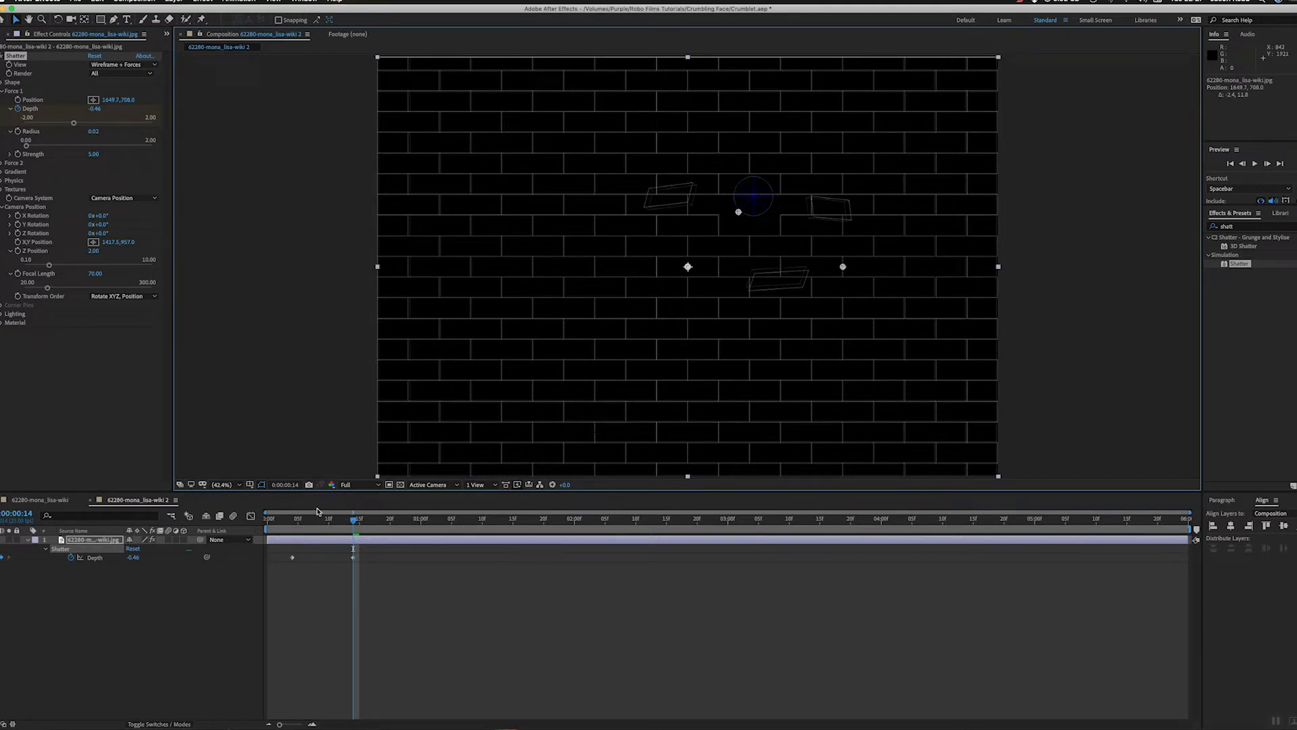
pyautogui.click(281, 522)
# - Preview the shatter and scrub to frame 10 to inspect the shards
pyautogui.press('space')
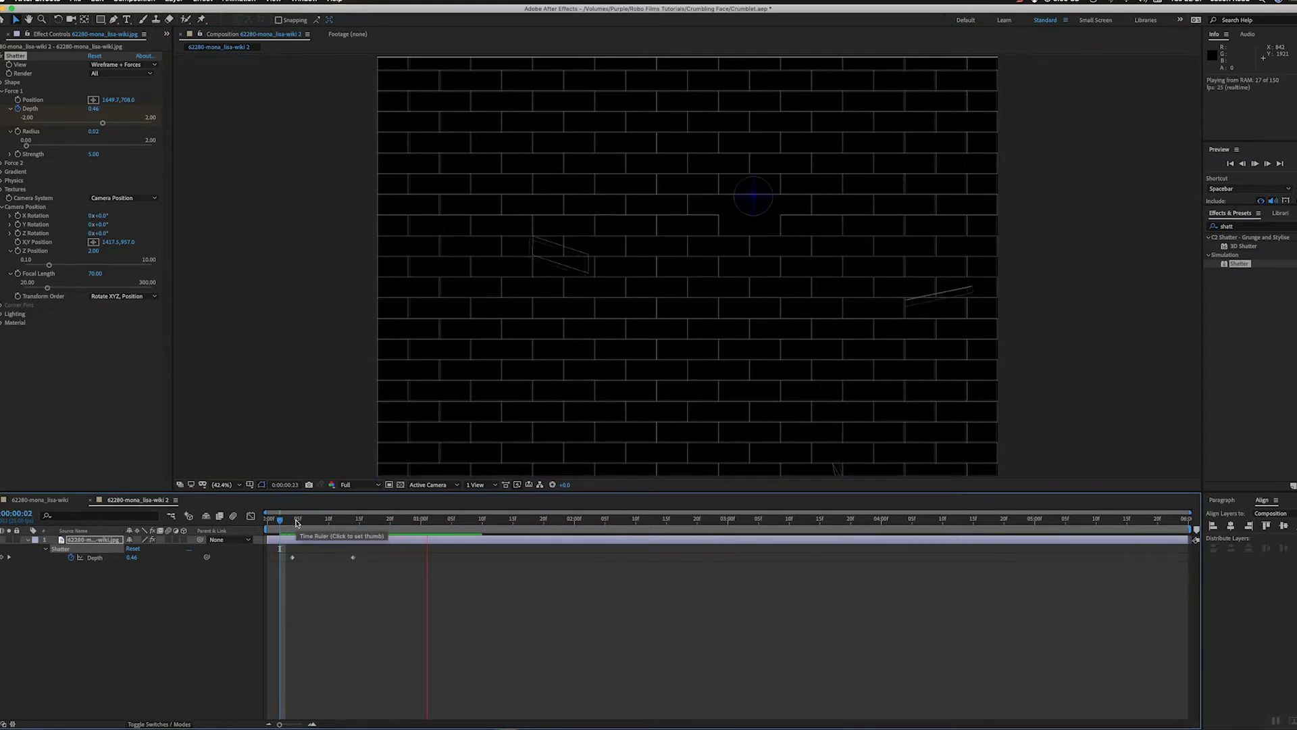
pyautogui.press('space')
pyautogui.moveTo(297, 526); pyautogui.dragTo(334, 532)
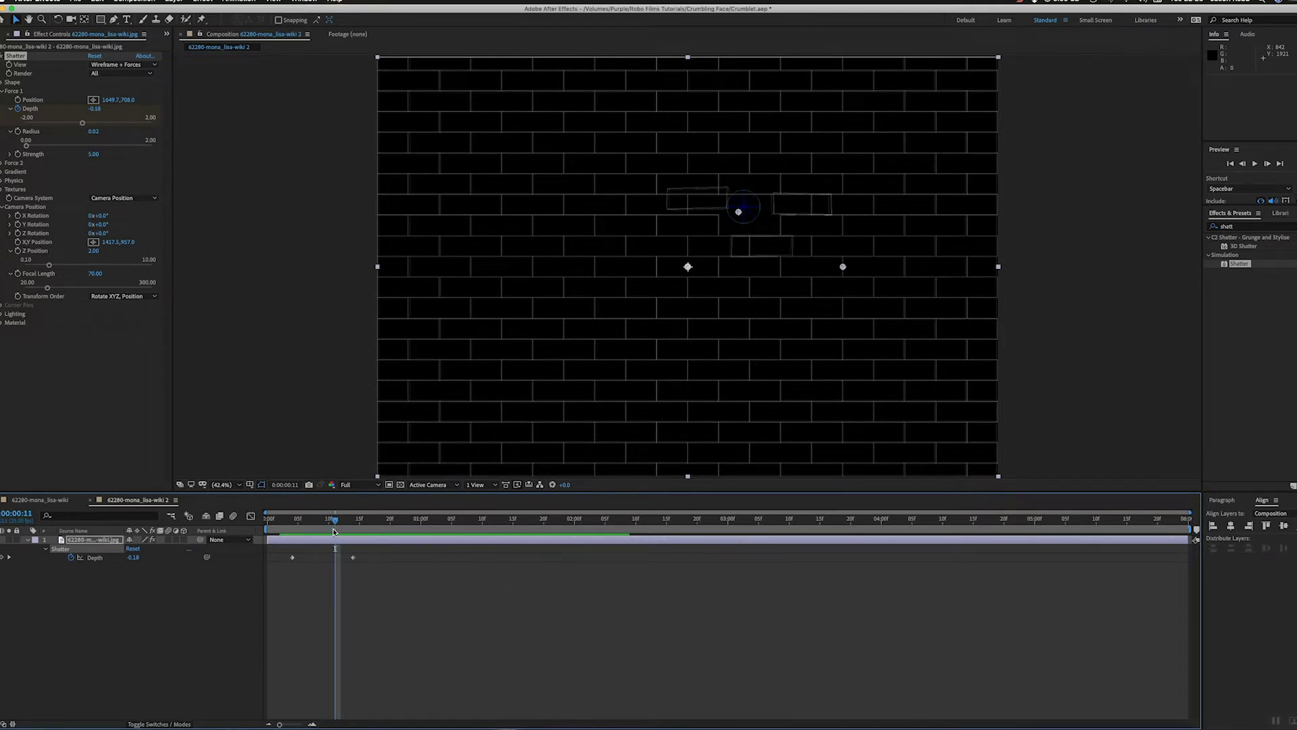
# - Switch View to Rendered and drag Force 1 onto the forehead at 1260.3, 443.7
pyautogui.click(141, 64)
pyautogui.click(142, 75)
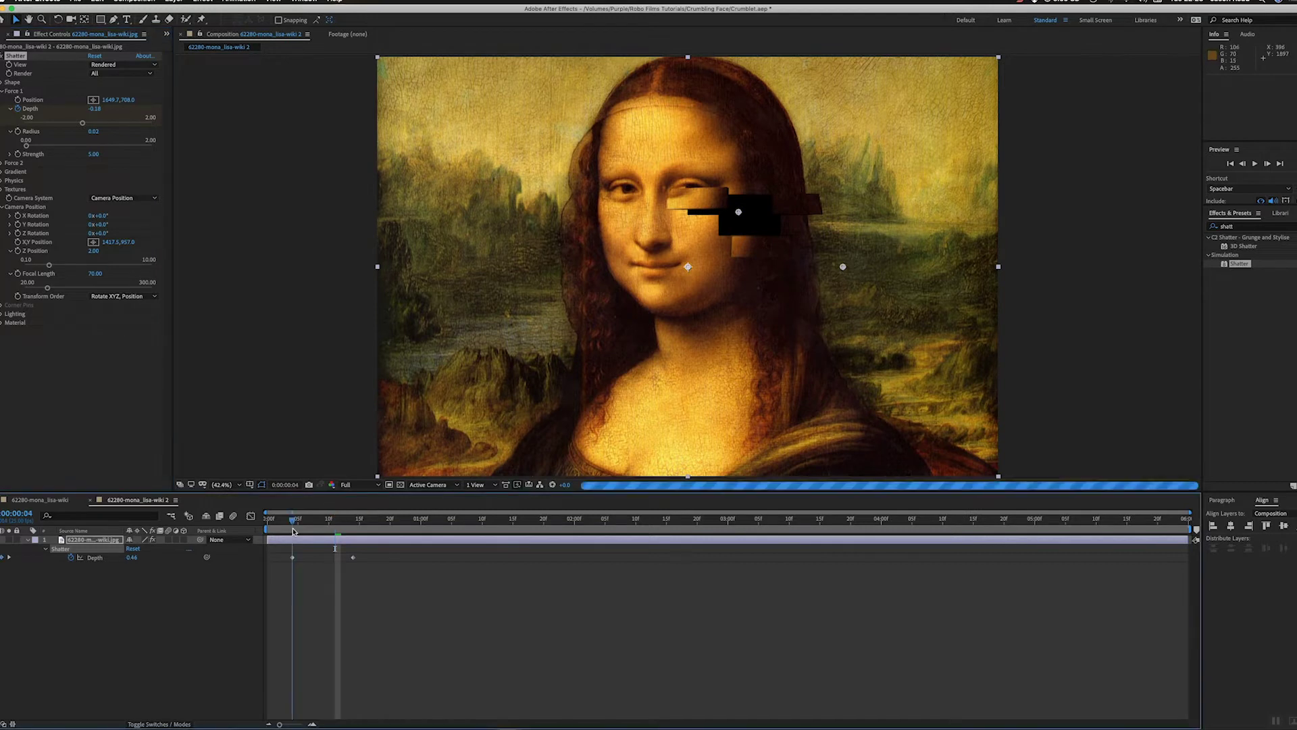
pyautogui.moveTo(293, 519); pyautogui.dragTo(335, 519)
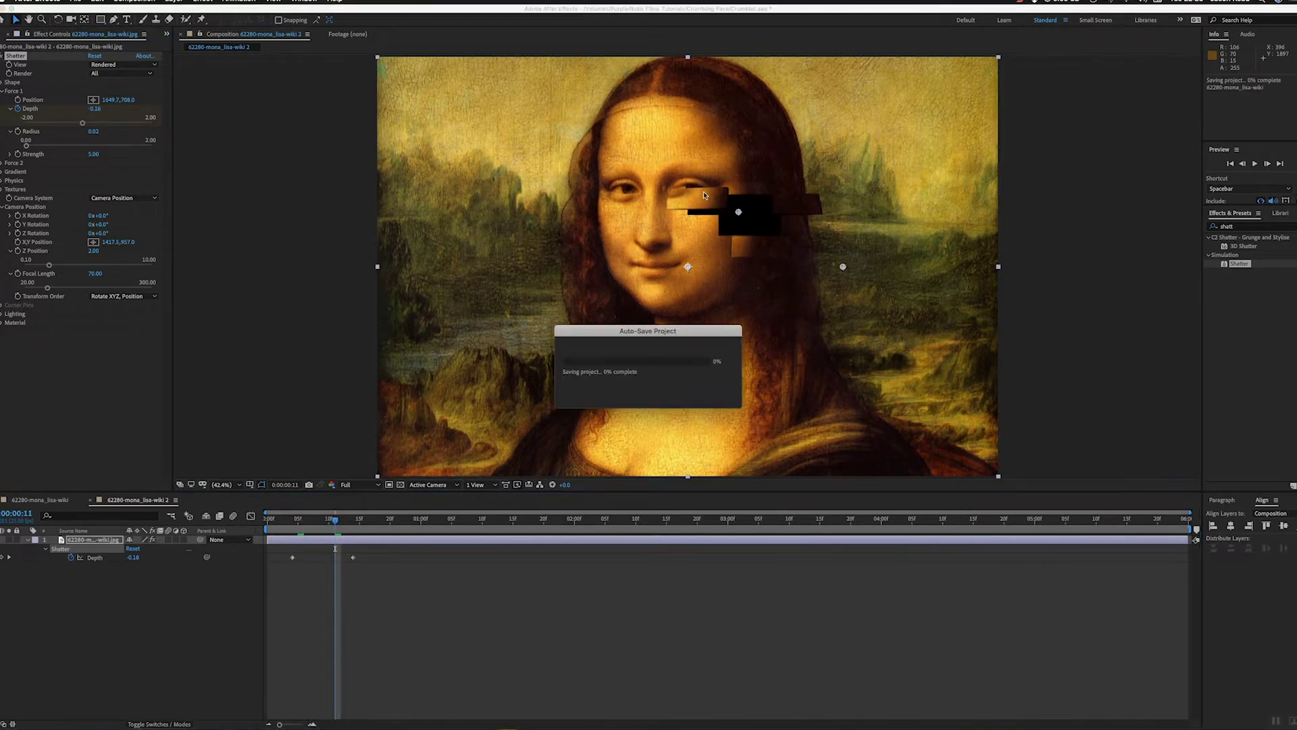
pyautogui.moveTo(740, 213); pyautogui.dragTo(652, 155)
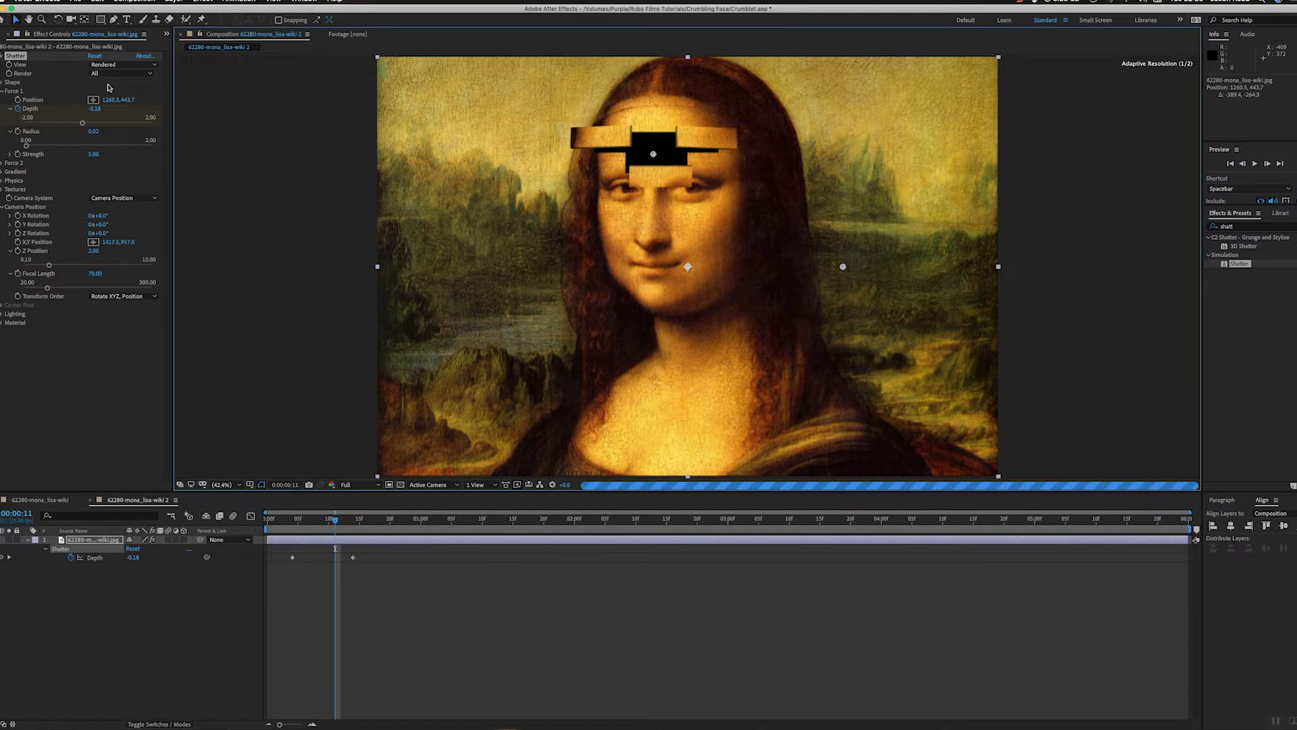
# - Collapse Force 1, expand Shape, and change the Pattern from Bricks to Glass
pyautogui.click(2, 91)
pyautogui.click(2, 82)
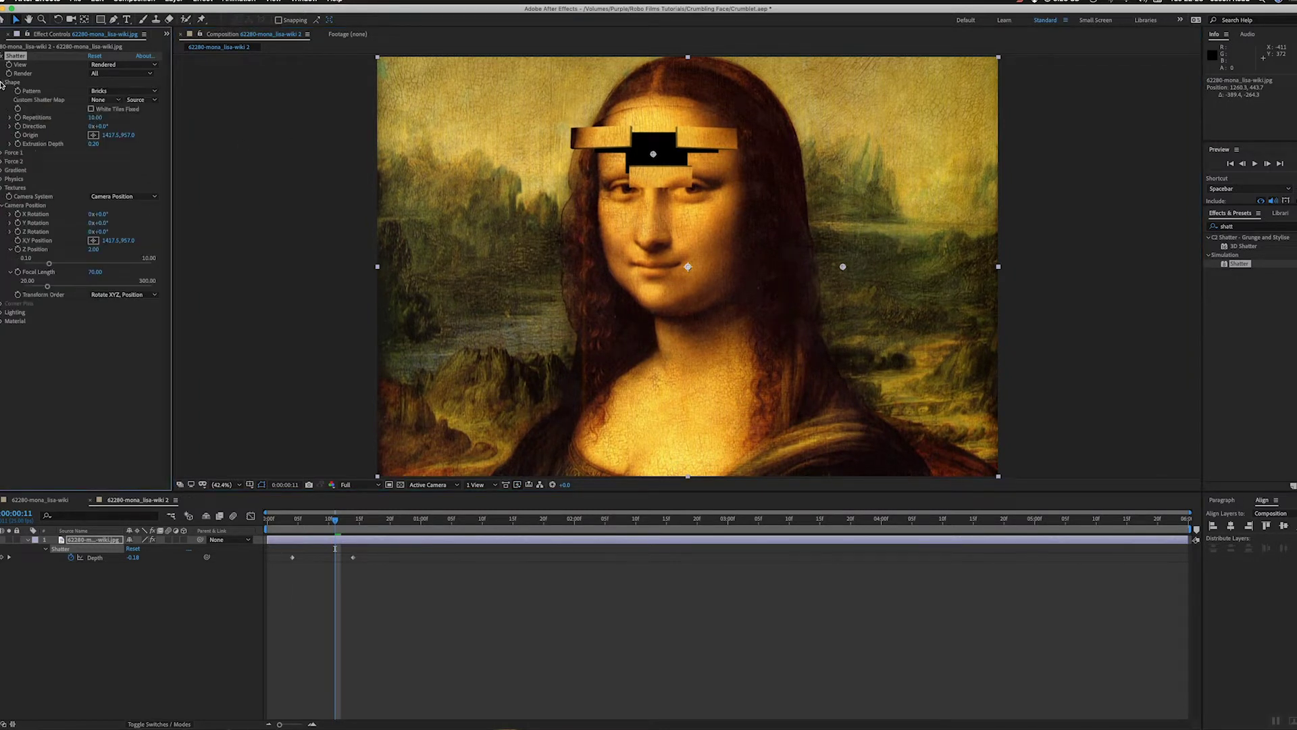
pyautogui.click(112, 92)
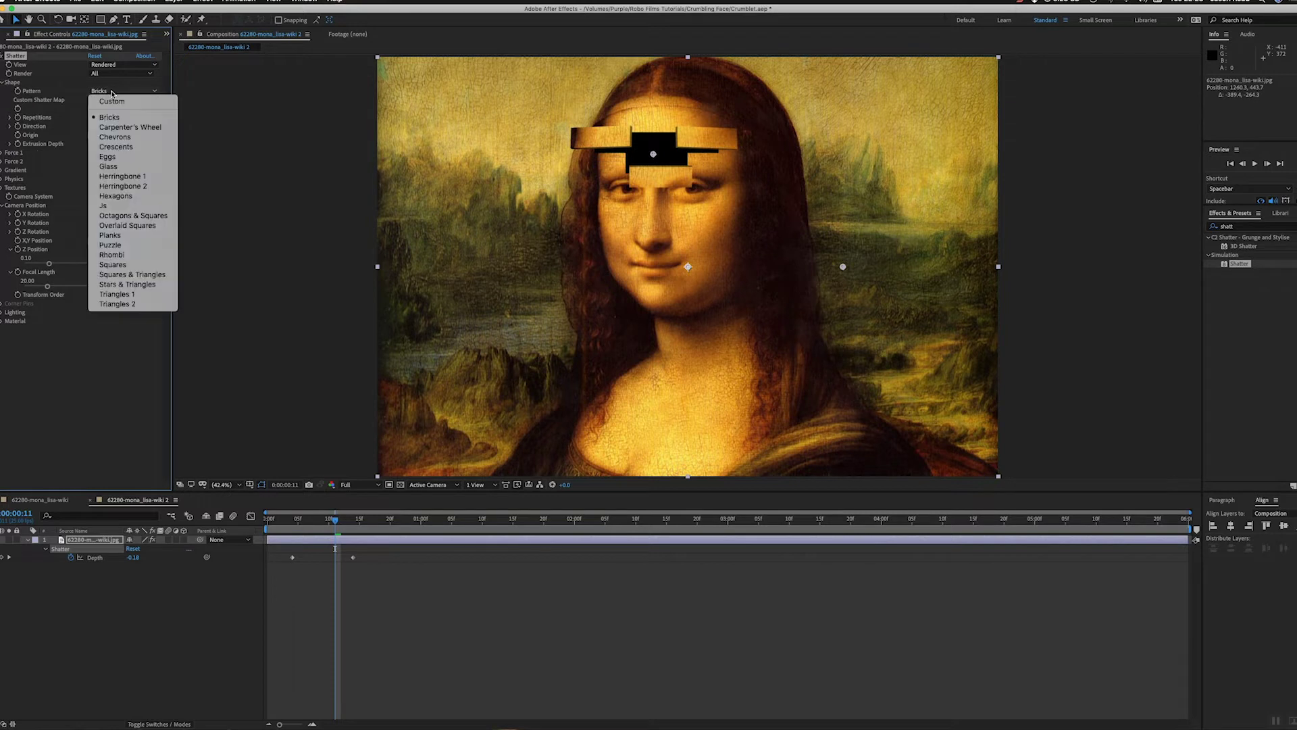
pyautogui.click(108, 167)
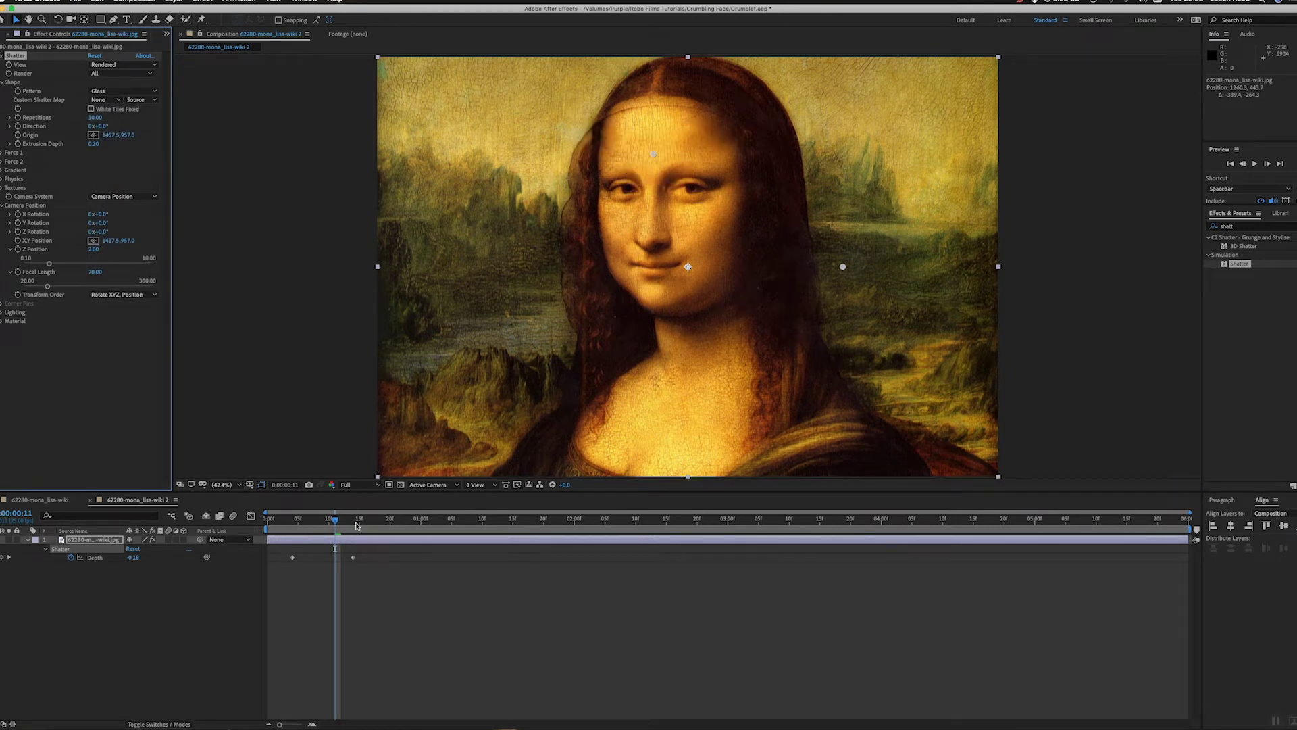
# - At frame 14, drag Shape Repetitions up from 10 to roughly 36.5
pyautogui.moveTo(340, 522); pyautogui.dragTo(356, 524)
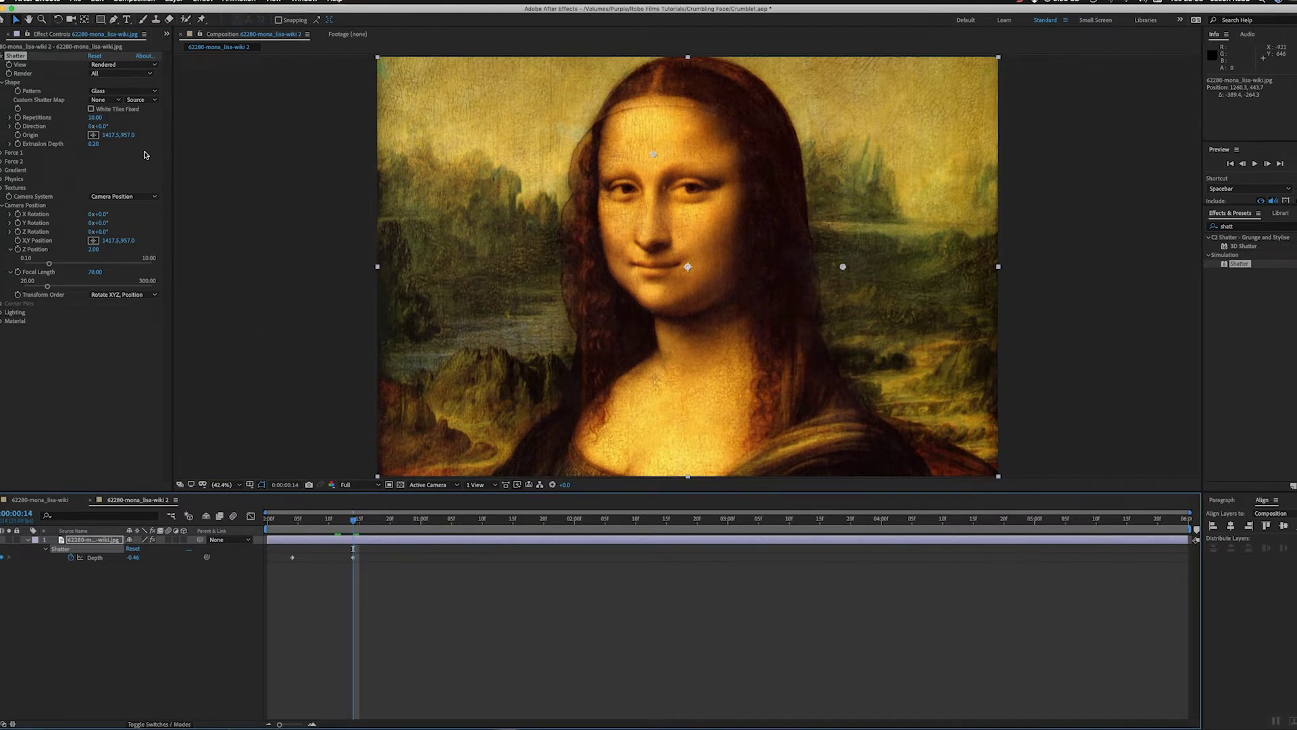
pyautogui.click(98, 118)
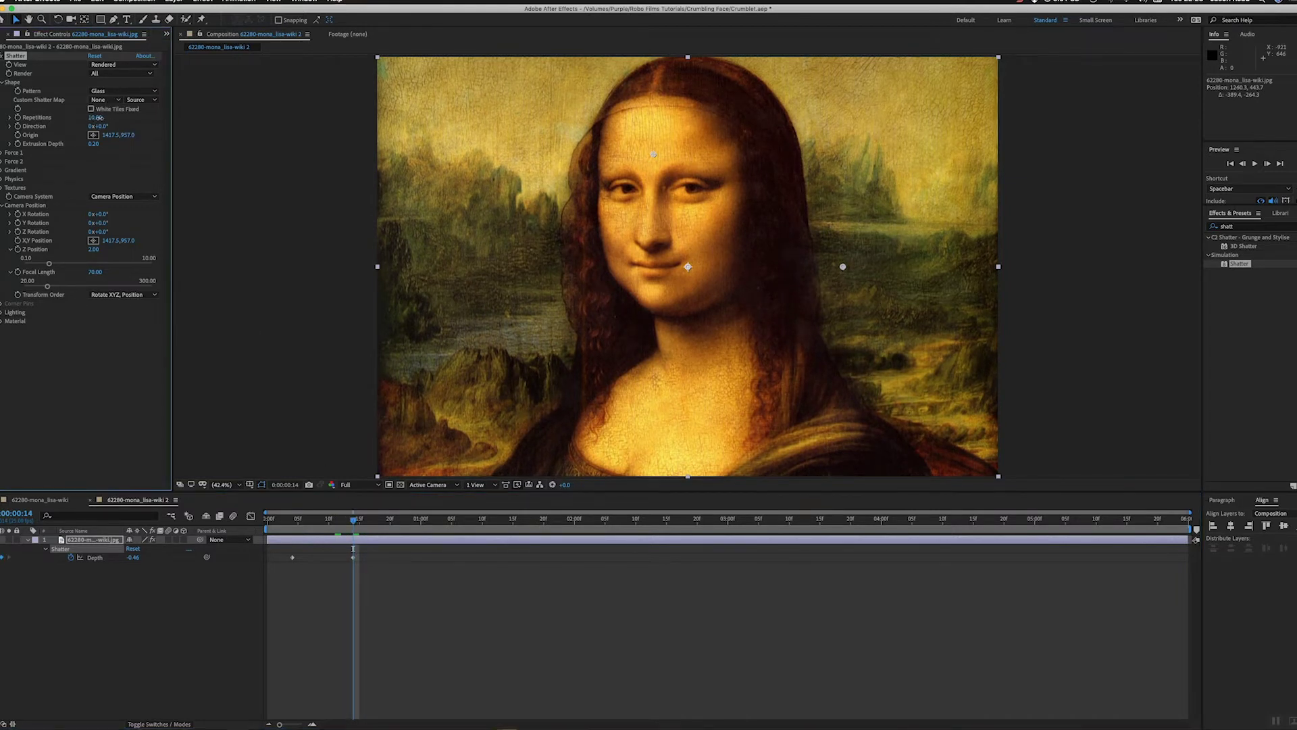
pyautogui.moveTo(99, 118); pyautogui.dragTo(247, 135)
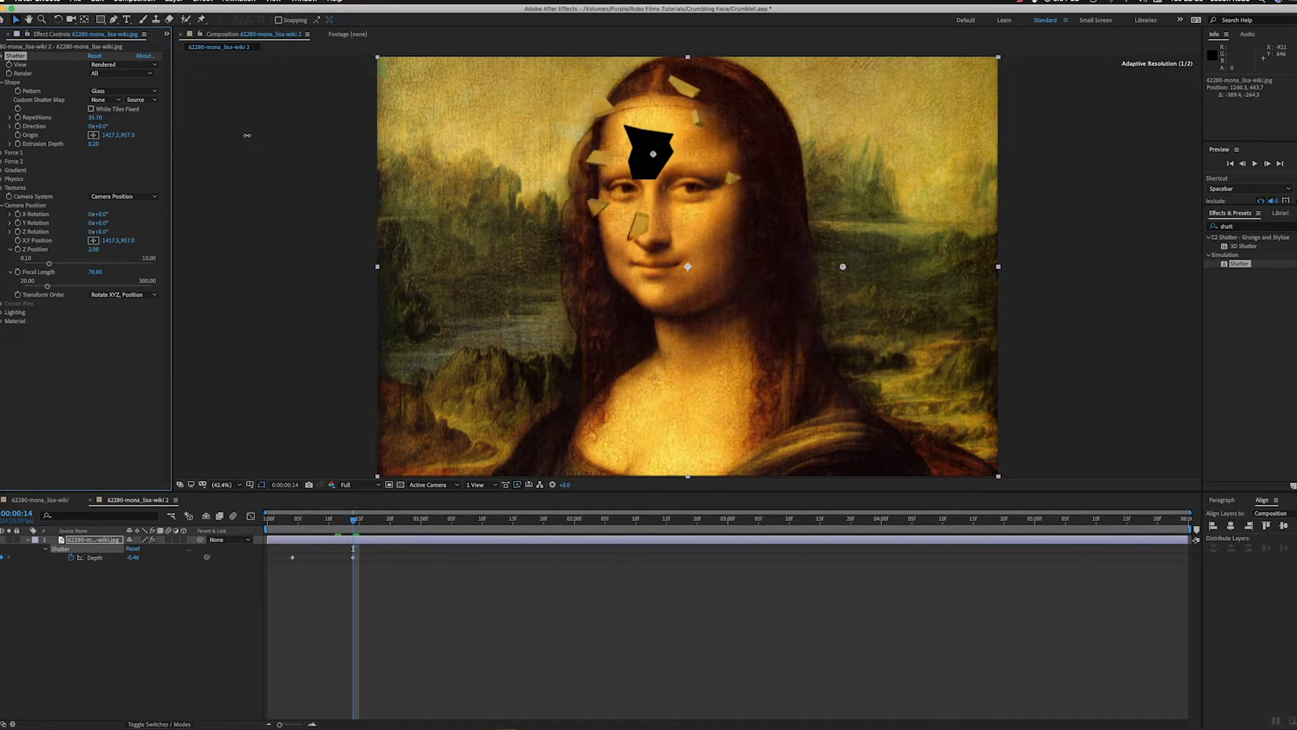
pyautogui.click(135, 64)
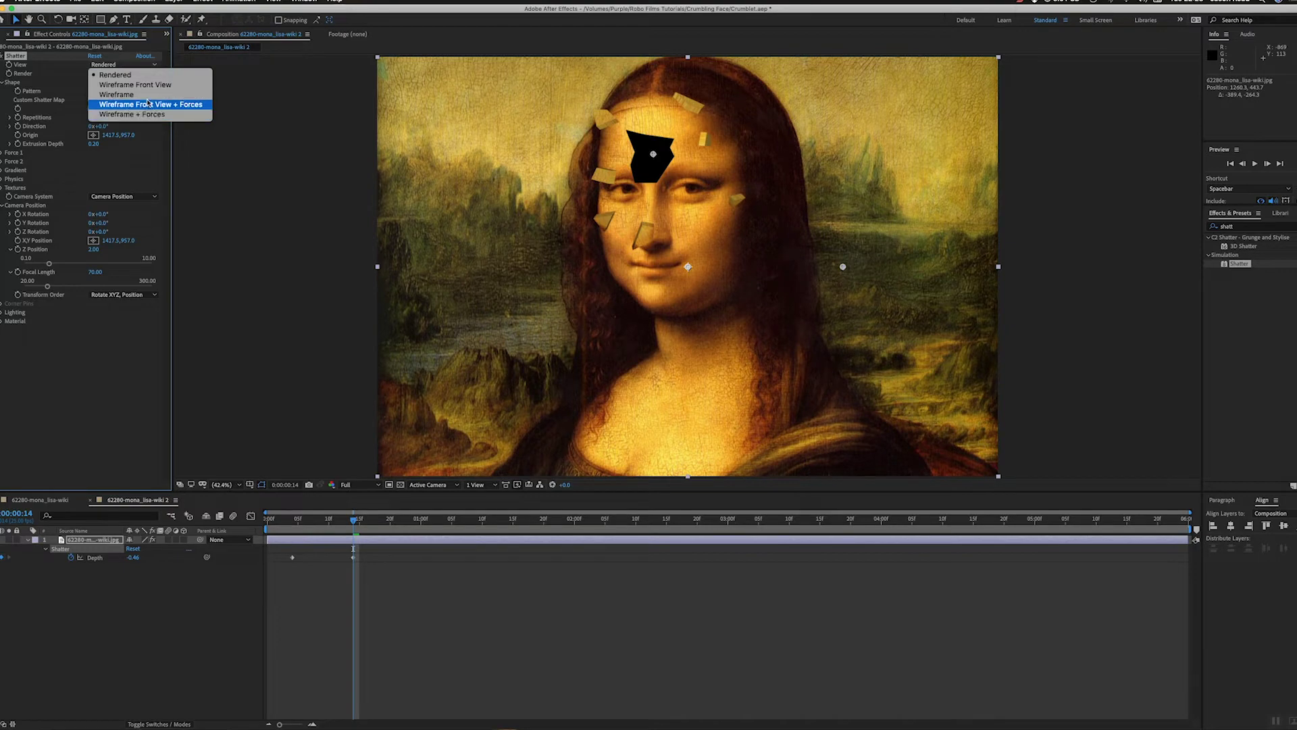
# - In Wireframe view raise Repetitions to about 83.30, then switch back to Rendered
pyautogui.click(148, 96)
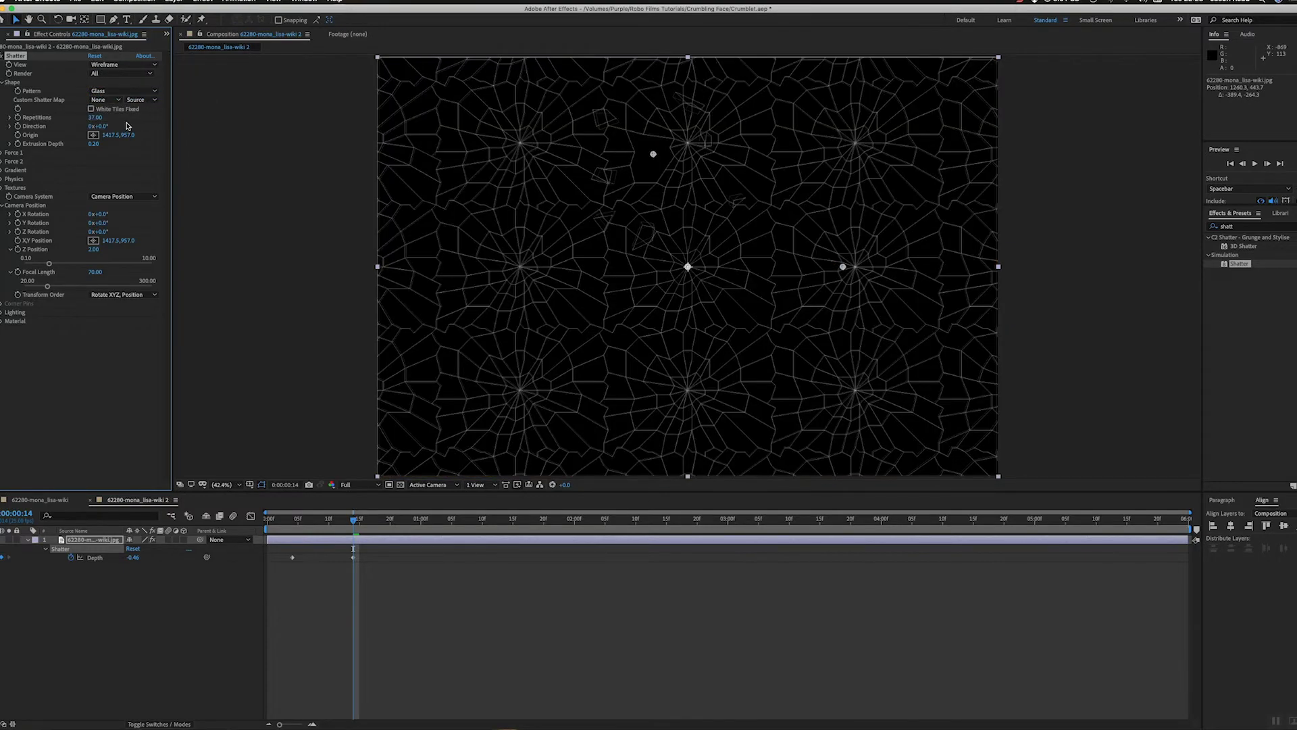
pyautogui.moveTo(108, 119); pyautogui.dragTo(419, 150)
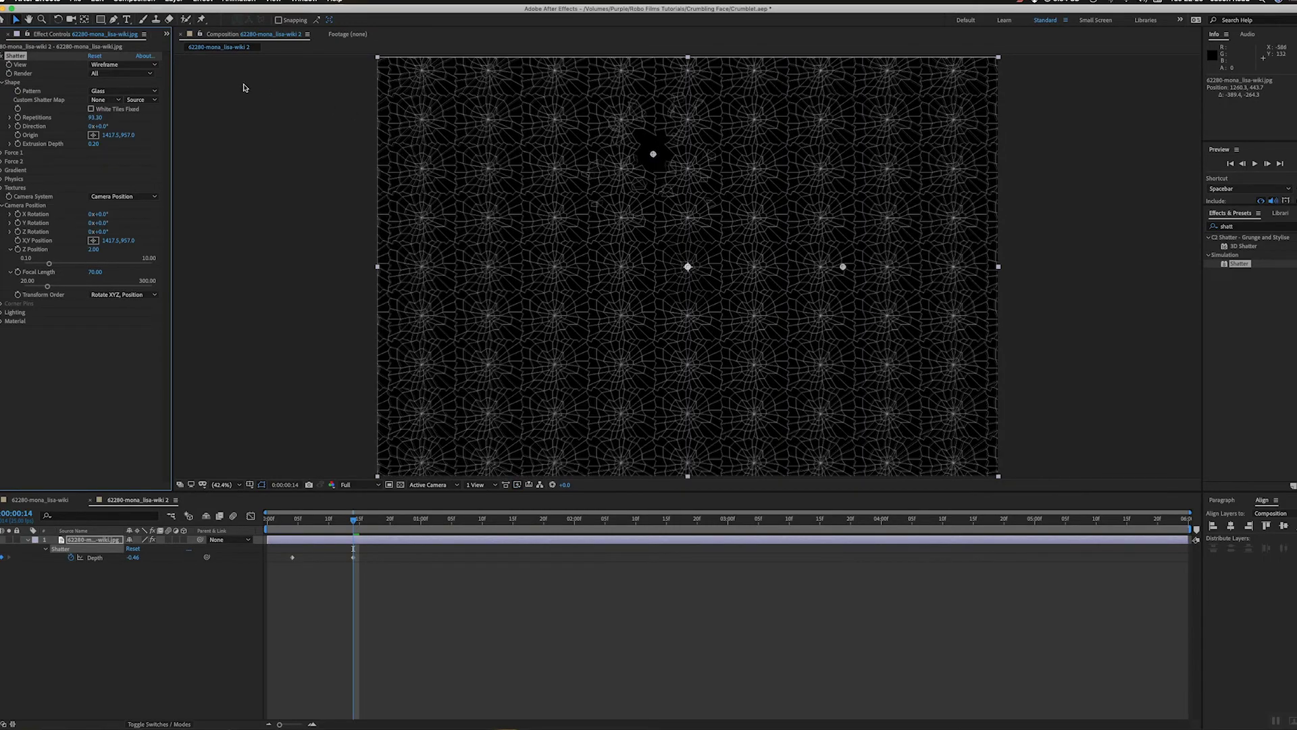
pyautogui.click(134, 65)
pyautogui.click(134, 74)
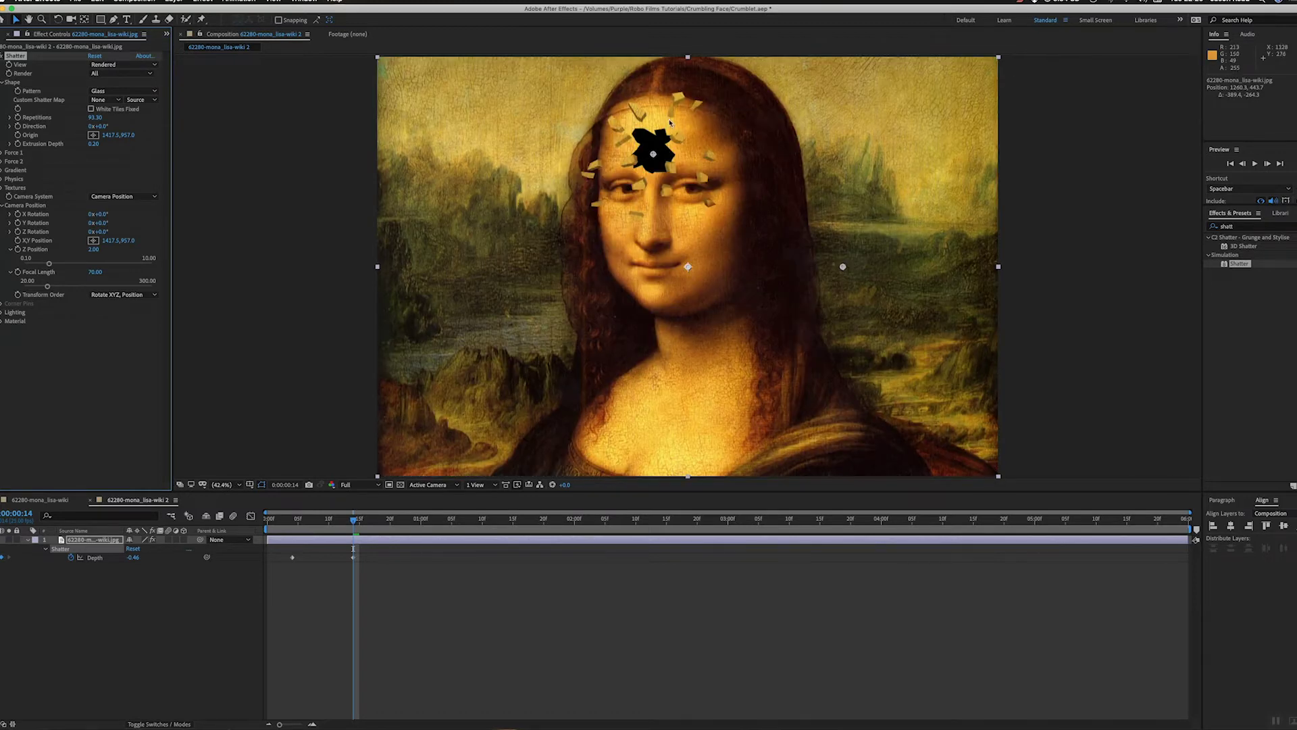
# - Preview the forehead shatter from the start, stop at frame 13, and collapse the Shatter settings
pyautogui.click(281, 529)
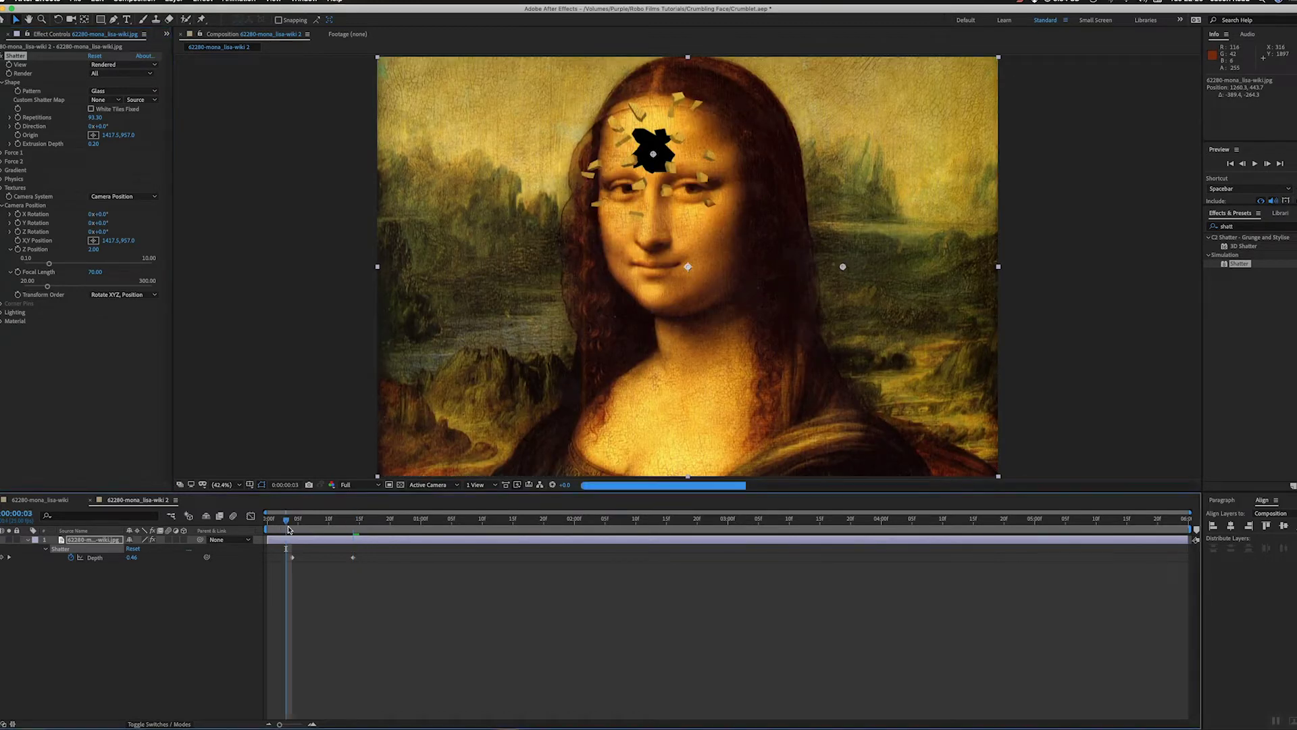
pyautogui.press('space')
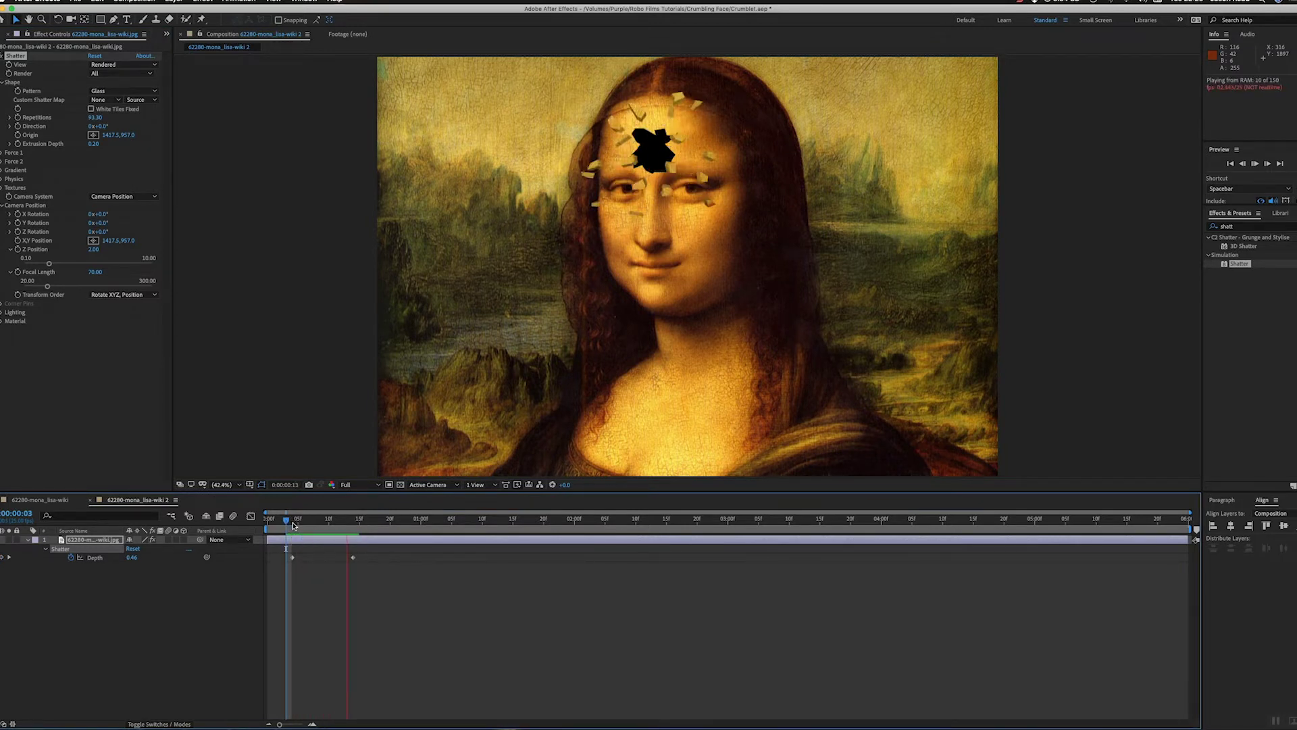
pyautogui.click(291, 528)
pyautogui.press('space')
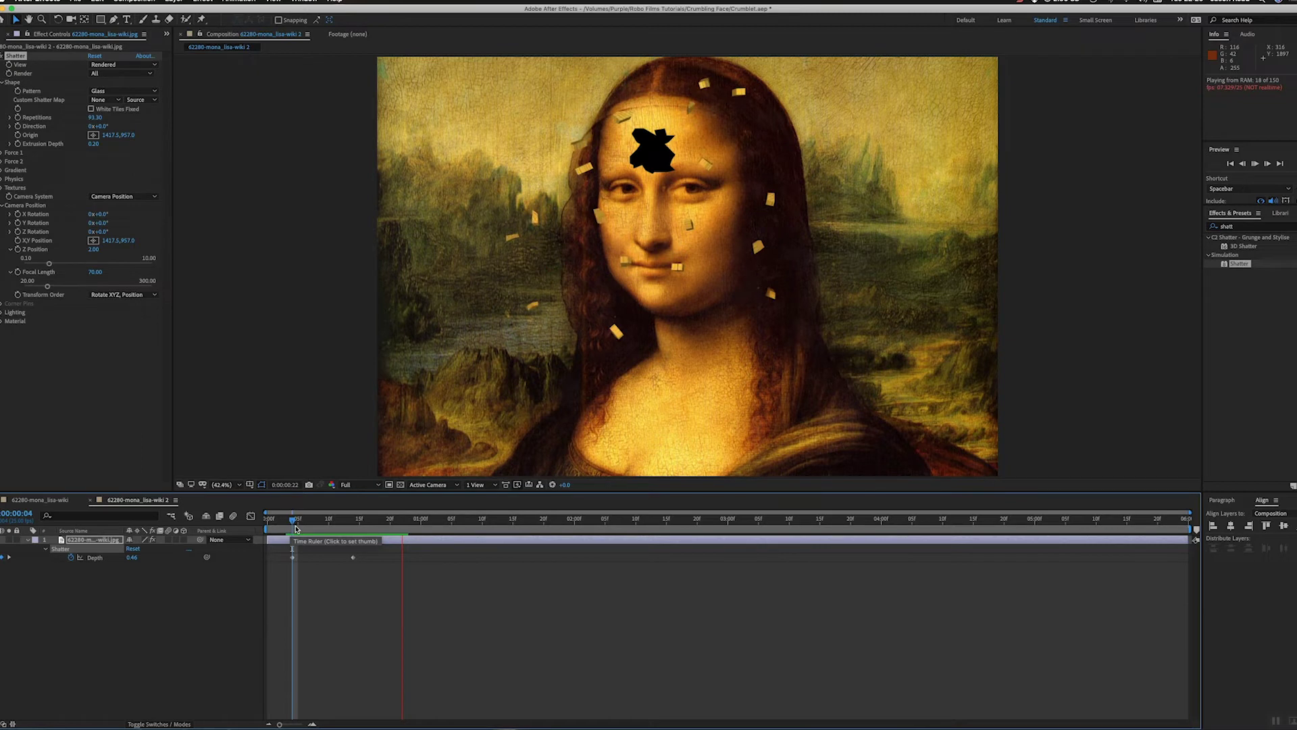
pyautogui.press('space')
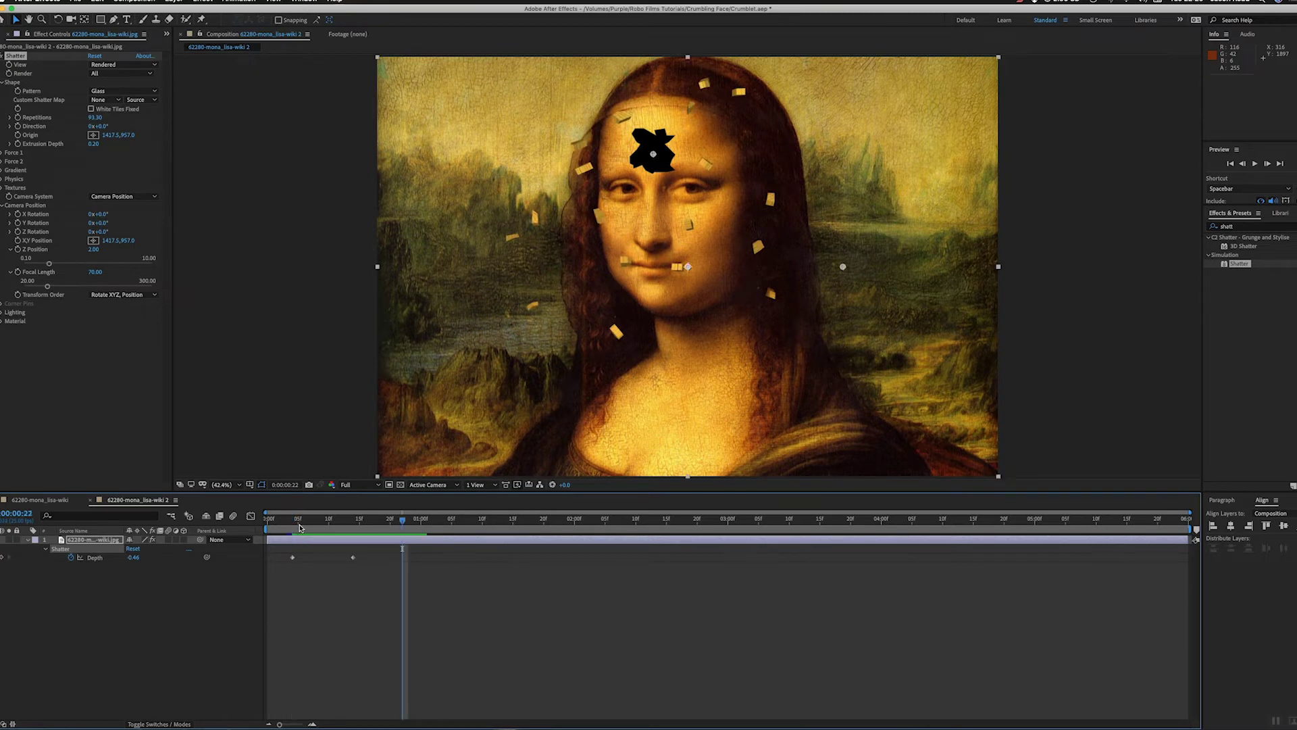
pyautogui.moveTo(300, 528); pyautogui.dragTo(346, 527)
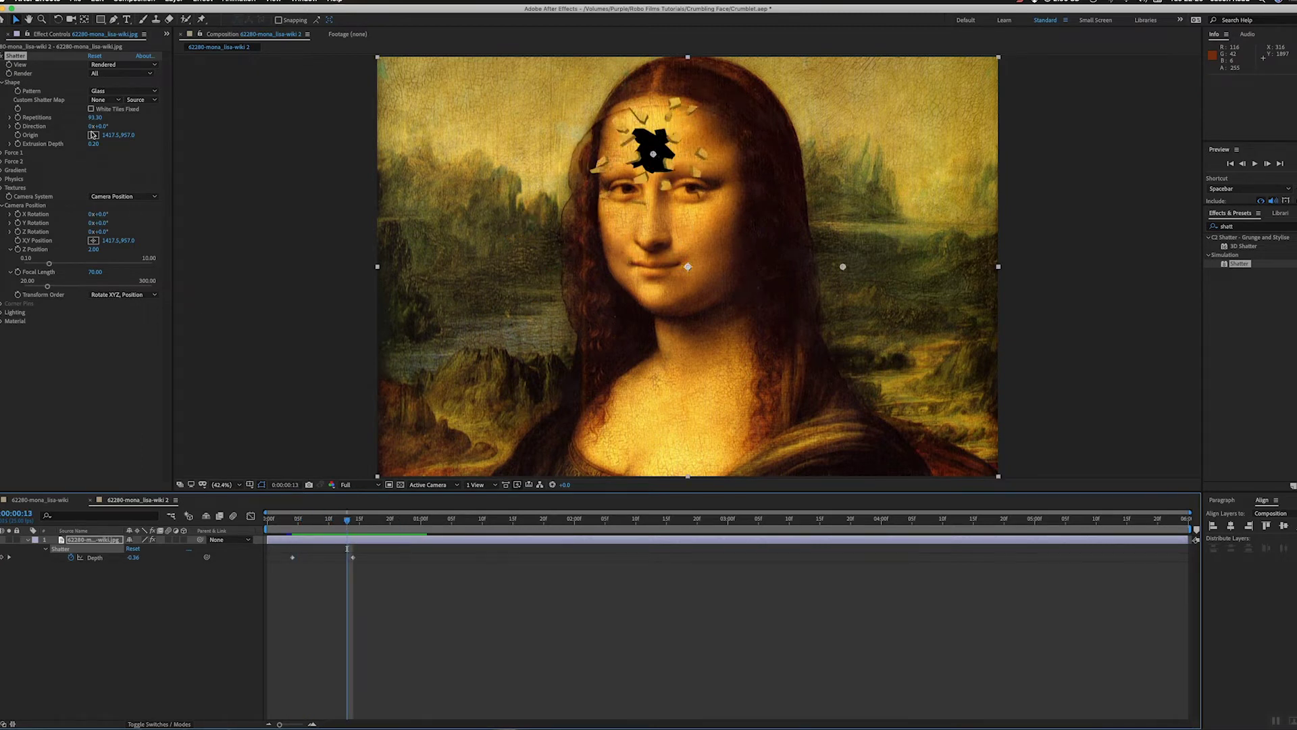
pyautogui.click(8, 56)
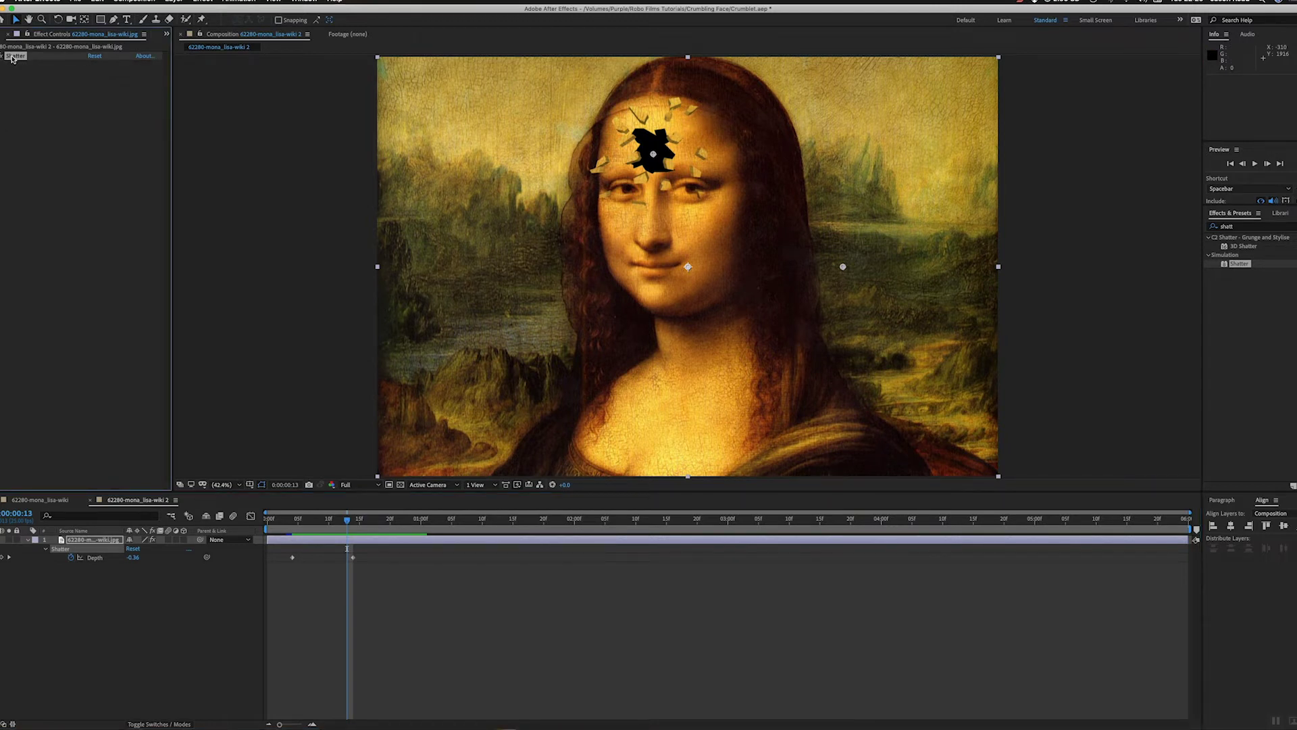
# - Duplicate the Shatter onto the cheek and shift its Depth keyframes later
pyautogui.press('super+d')
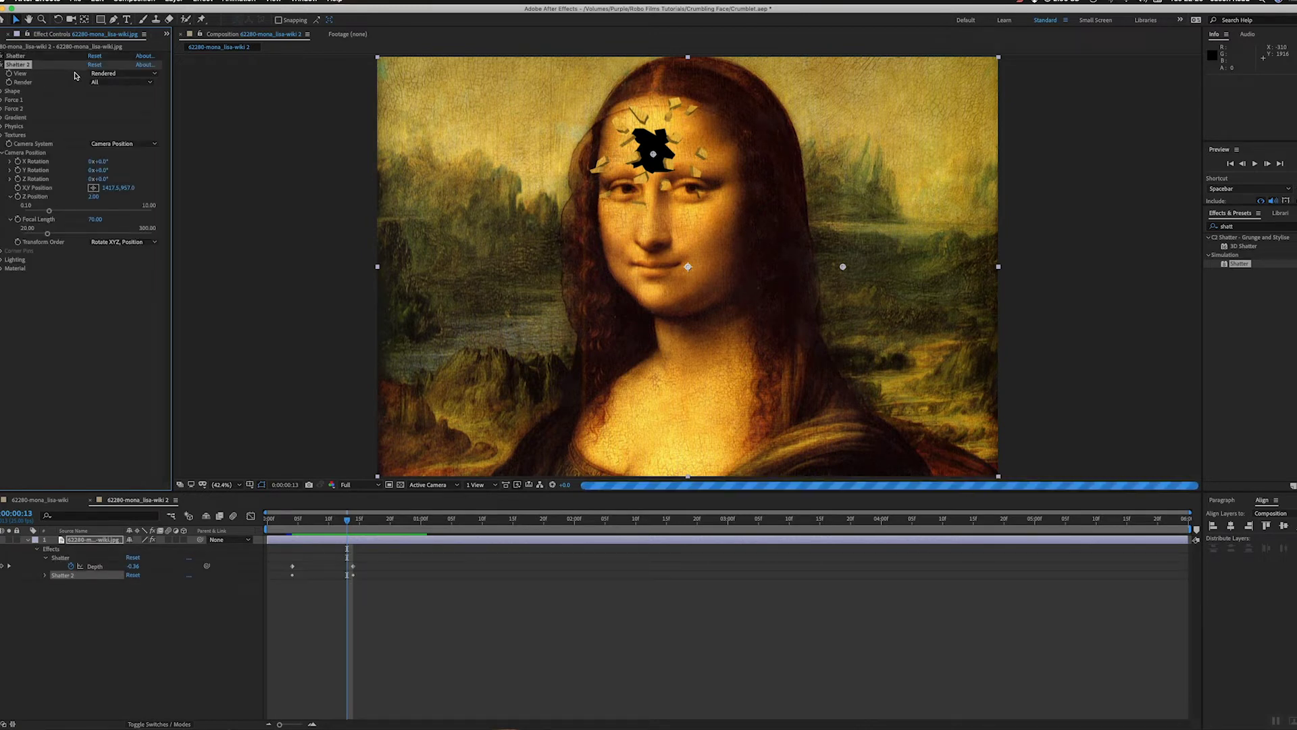
pyautogui.moveTo(652, 154); pyautogui.dragTo(697, 230)
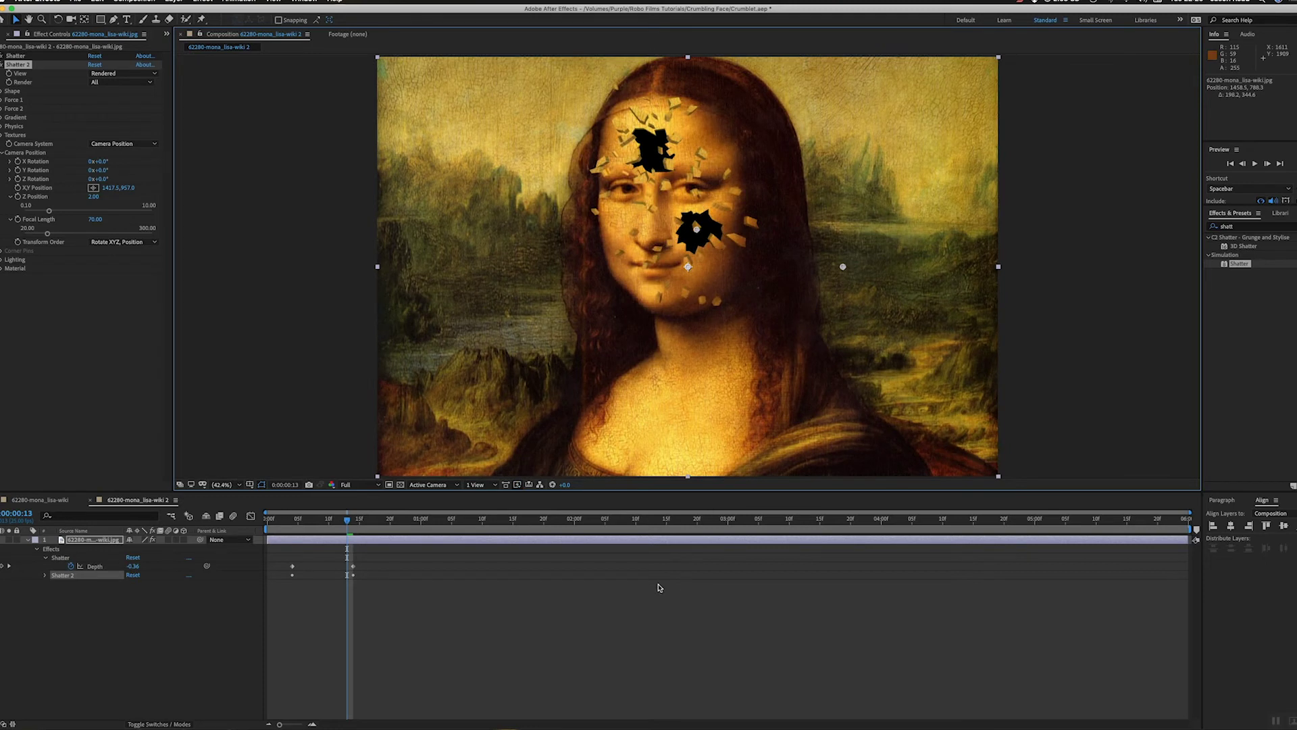
pyautogui.press('u')
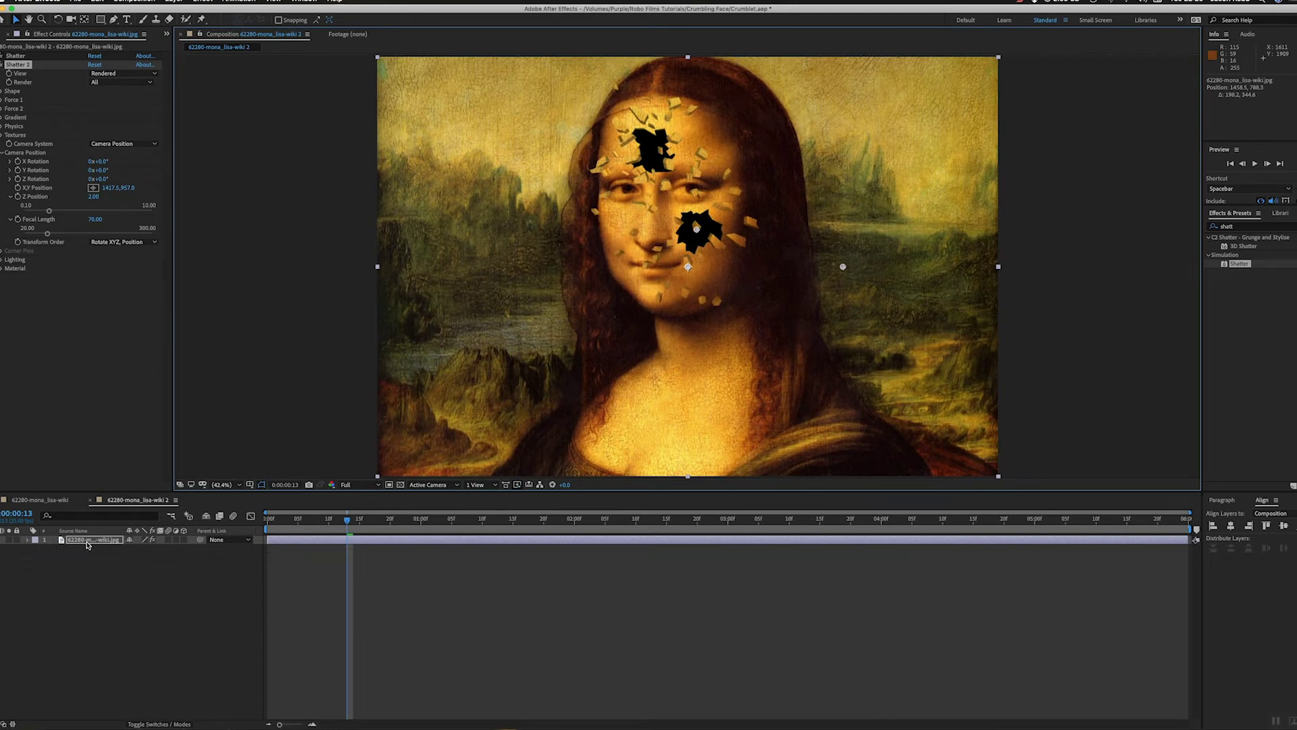
pyautogui.press('u')
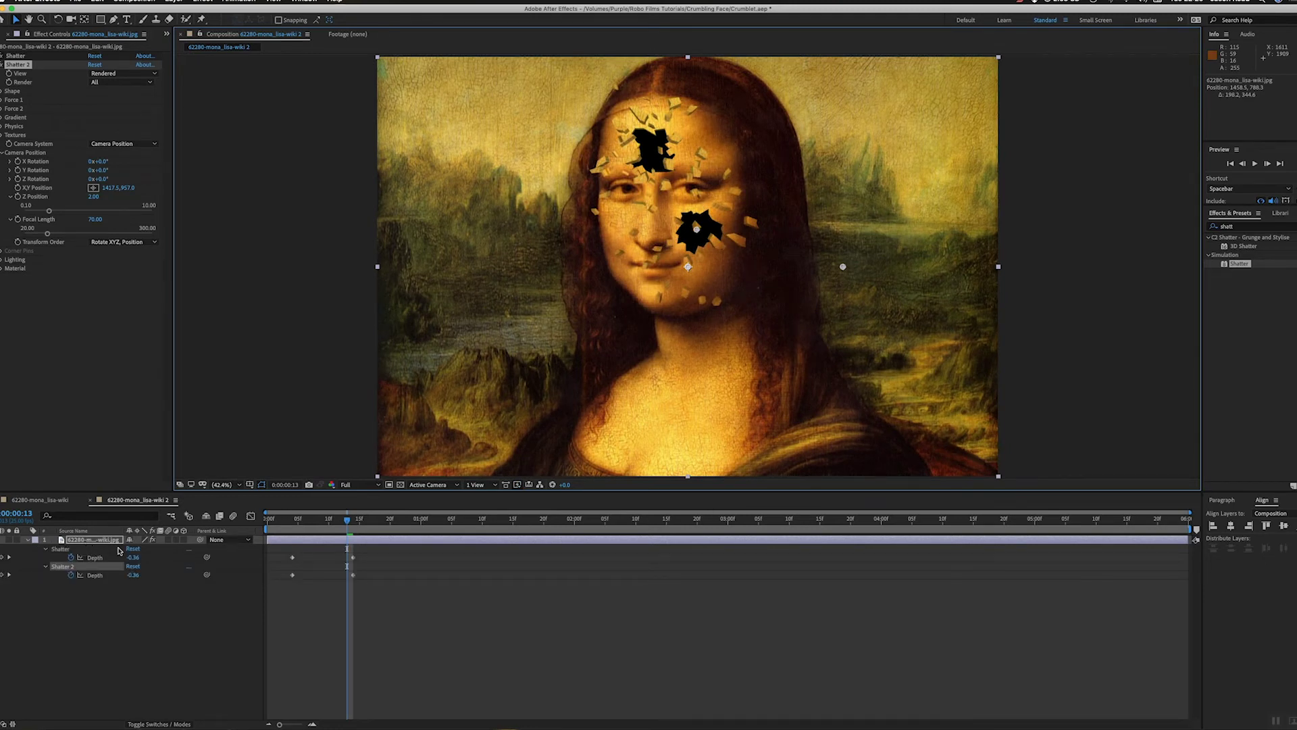
pyautogui.moveTo(370, 592); pyautogui.dragTo(343, 580)
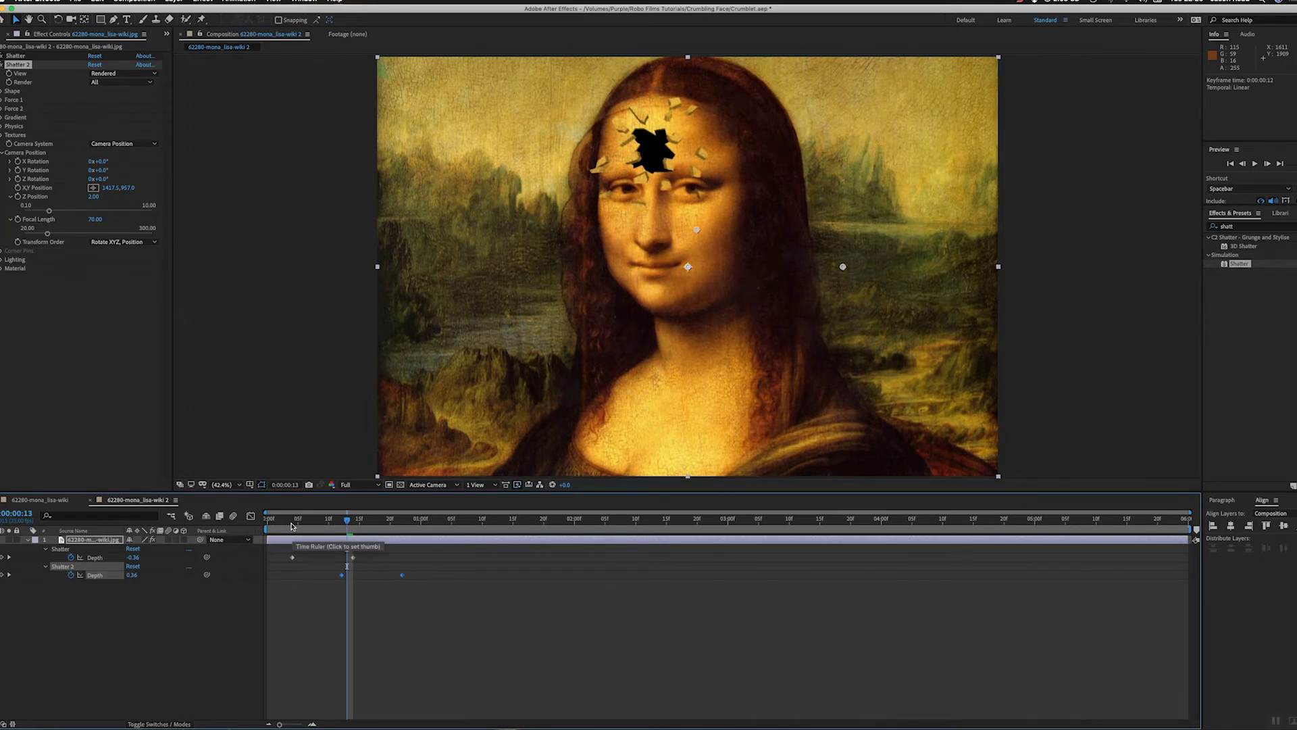
# - Preview the animation from an early frame to check the staggered cheek hole
pyautogui.click(294, 525)
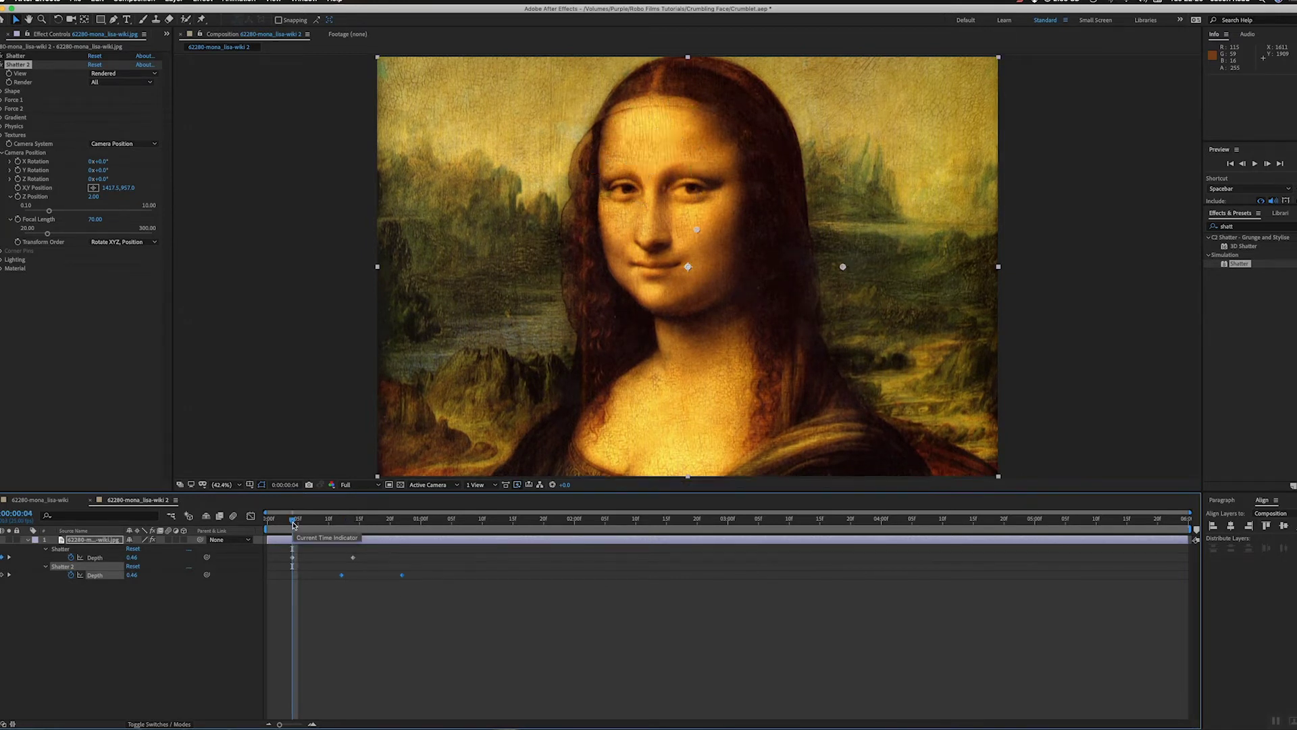
pyautogui.press('space')
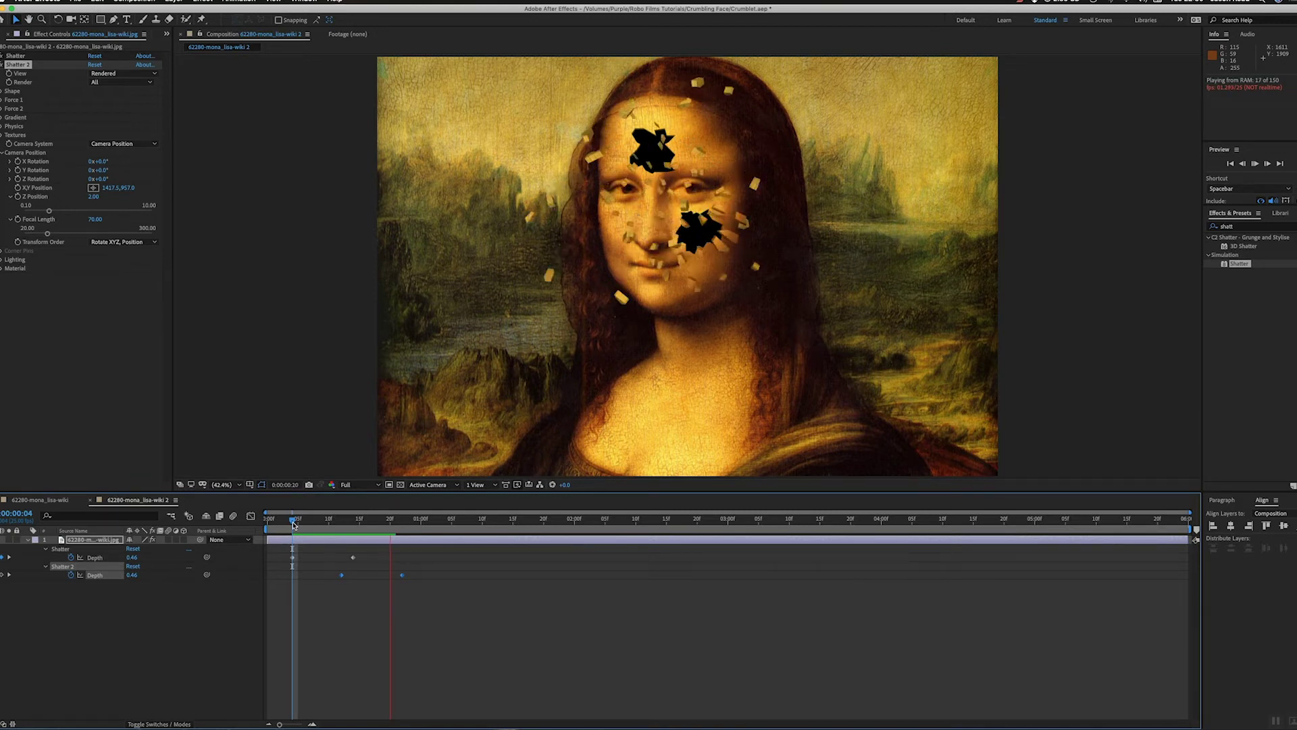
pyautogui.press('space')
pyautogui.press('space')
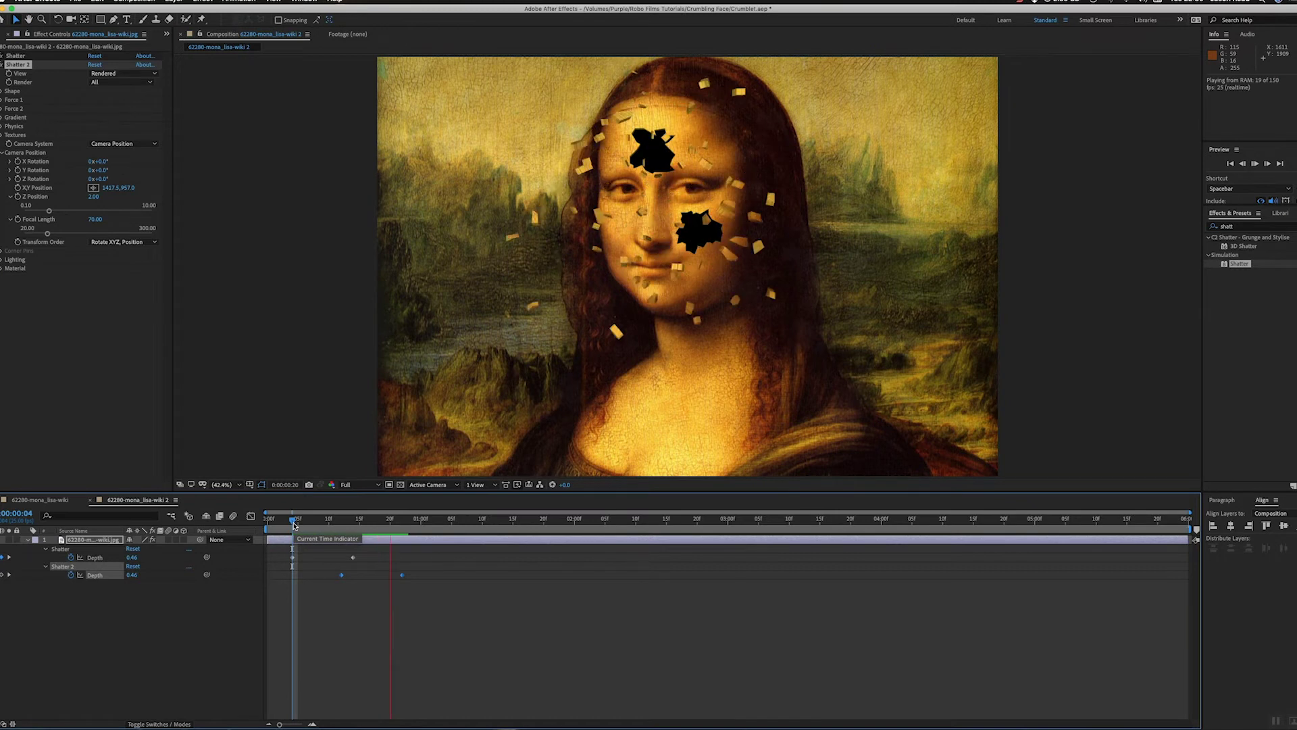
pyautogui.moveTo(294, 526); pyautogui.dragTo(378, 526)
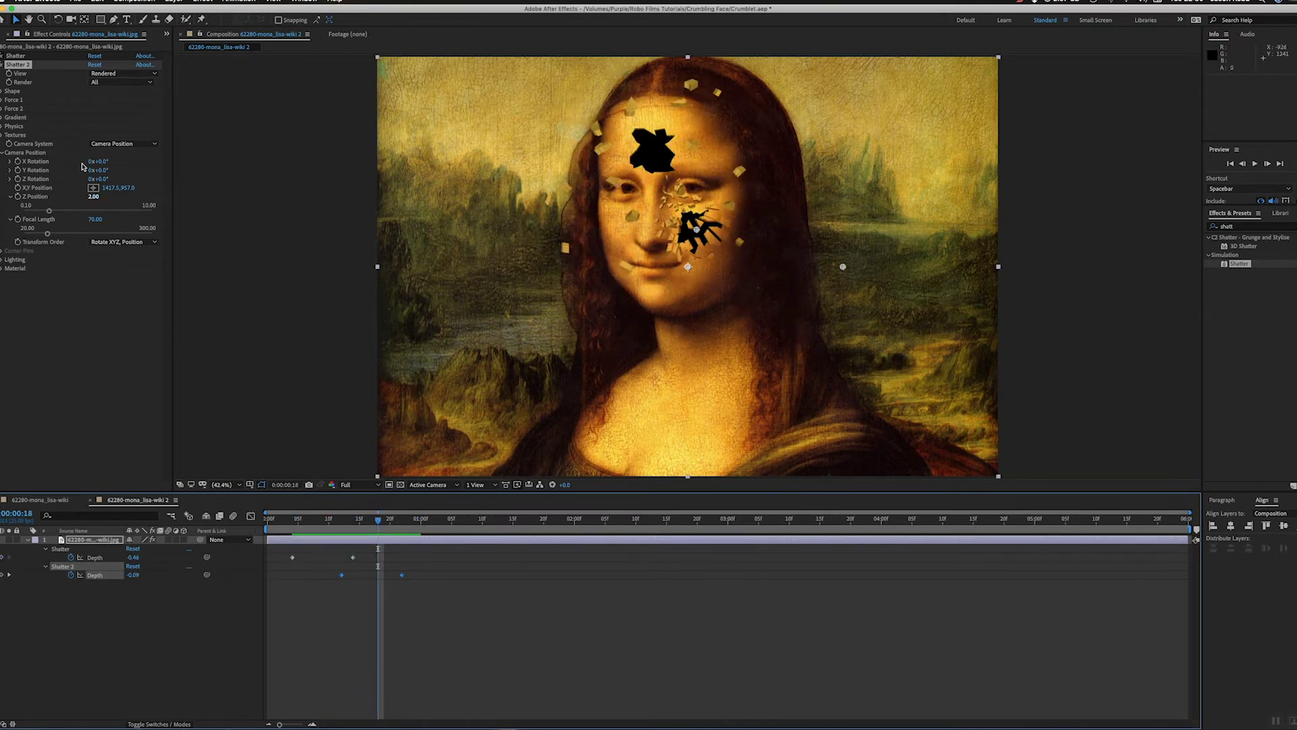
# - Duplicate the second Shatter, center it on the left eye, and enlarge its Force 1 Radius
pyautogui.click(2, 64)
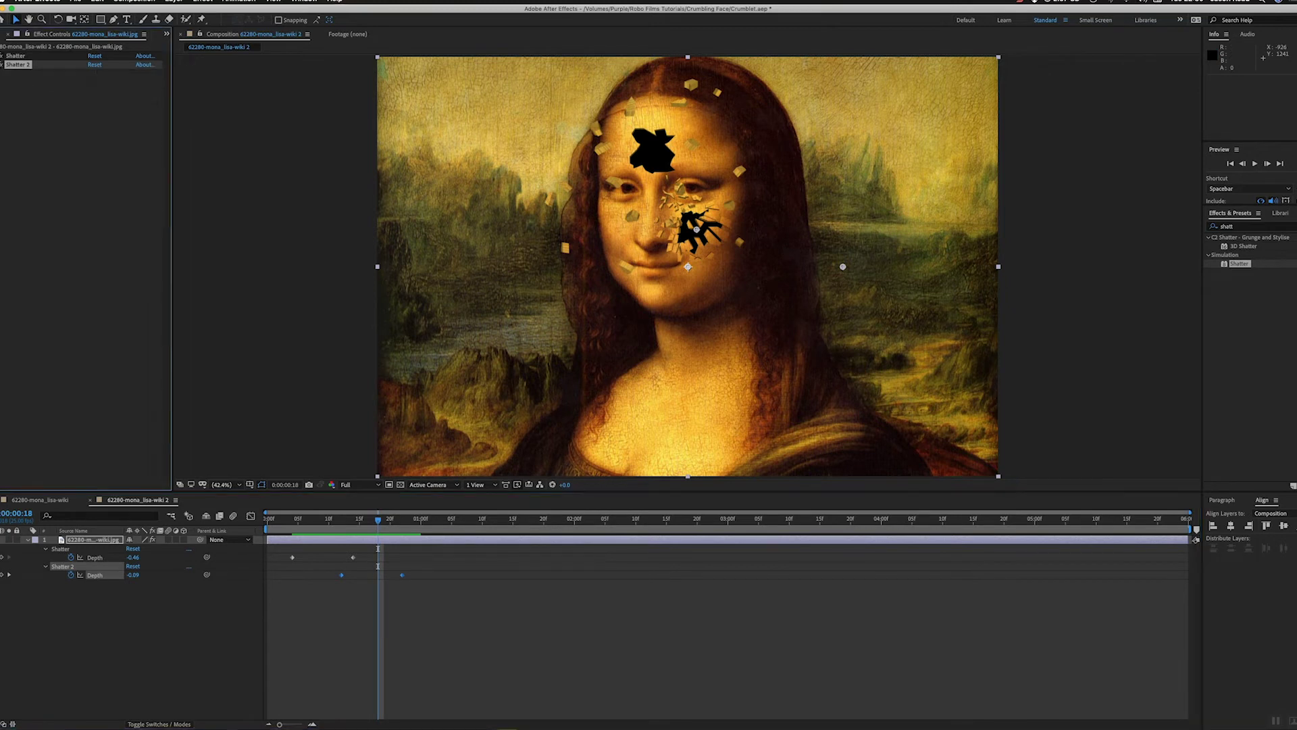
pyautogui.press('super+d')
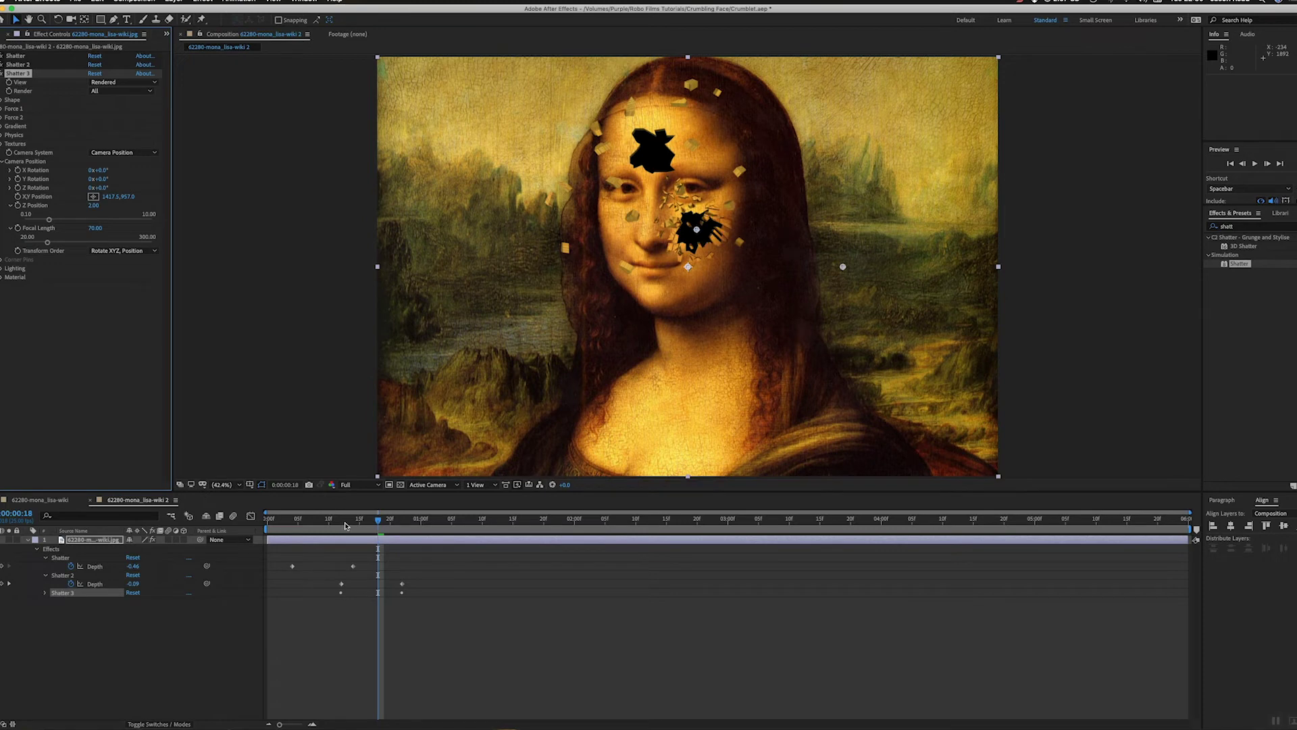
pyautogui.moveTo(696, 230); pyautogui.dragTo(618, 188)
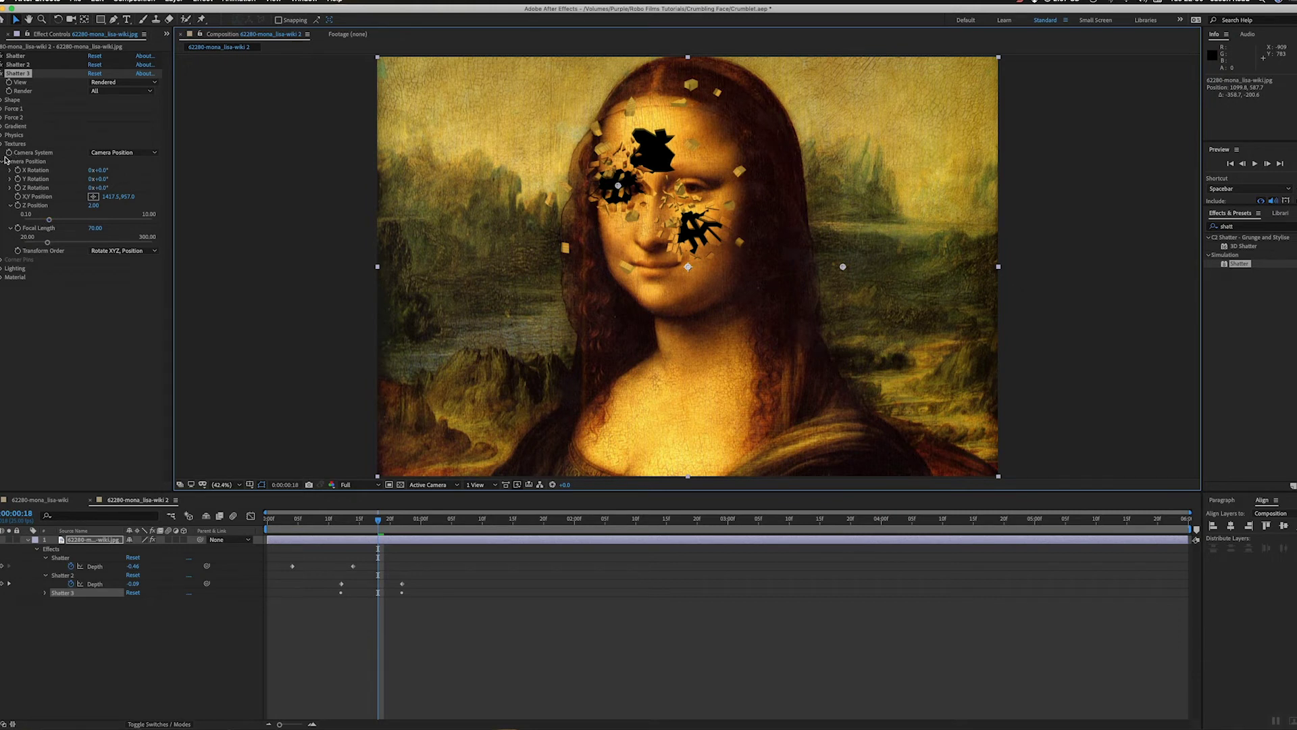
pyautogui.click(4, 161)
pyautogui.click(3, 108)
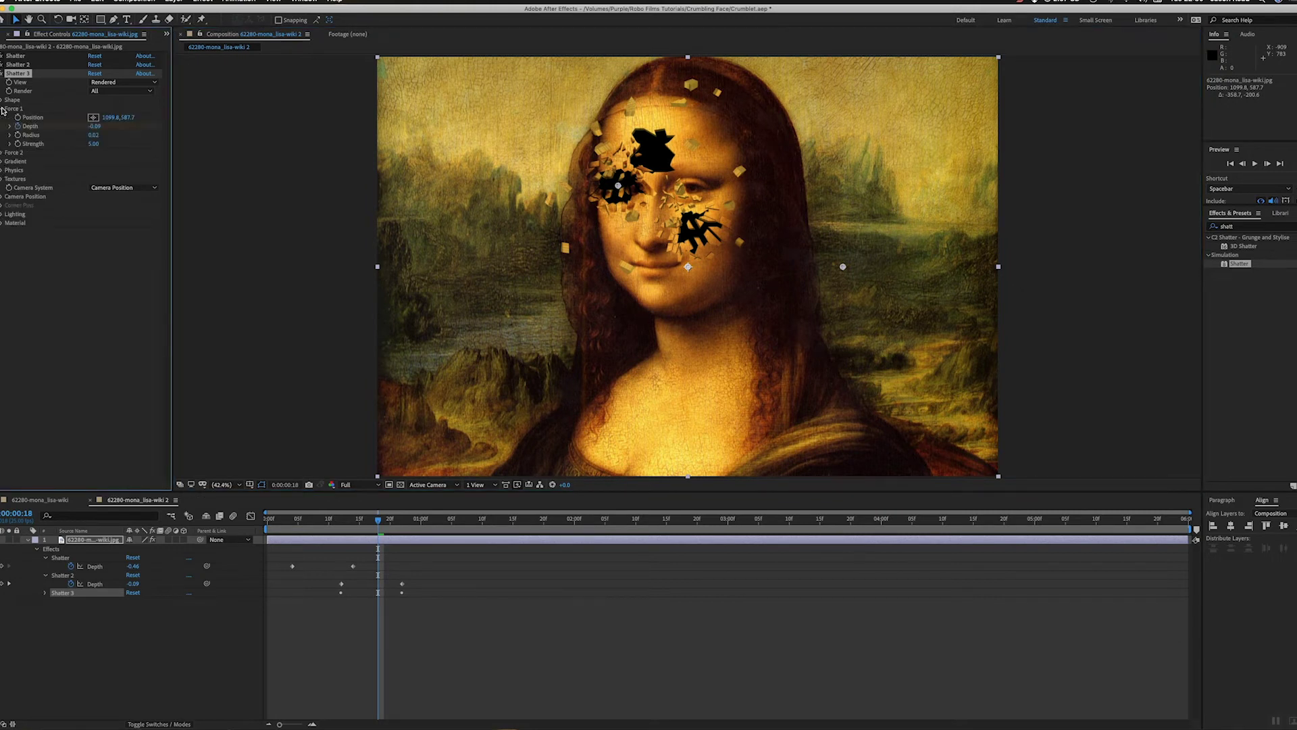
pyautogui.click(93, 136)
pyautogui.moveTo(93, 135); pyautogui.dragTo(102, 138)
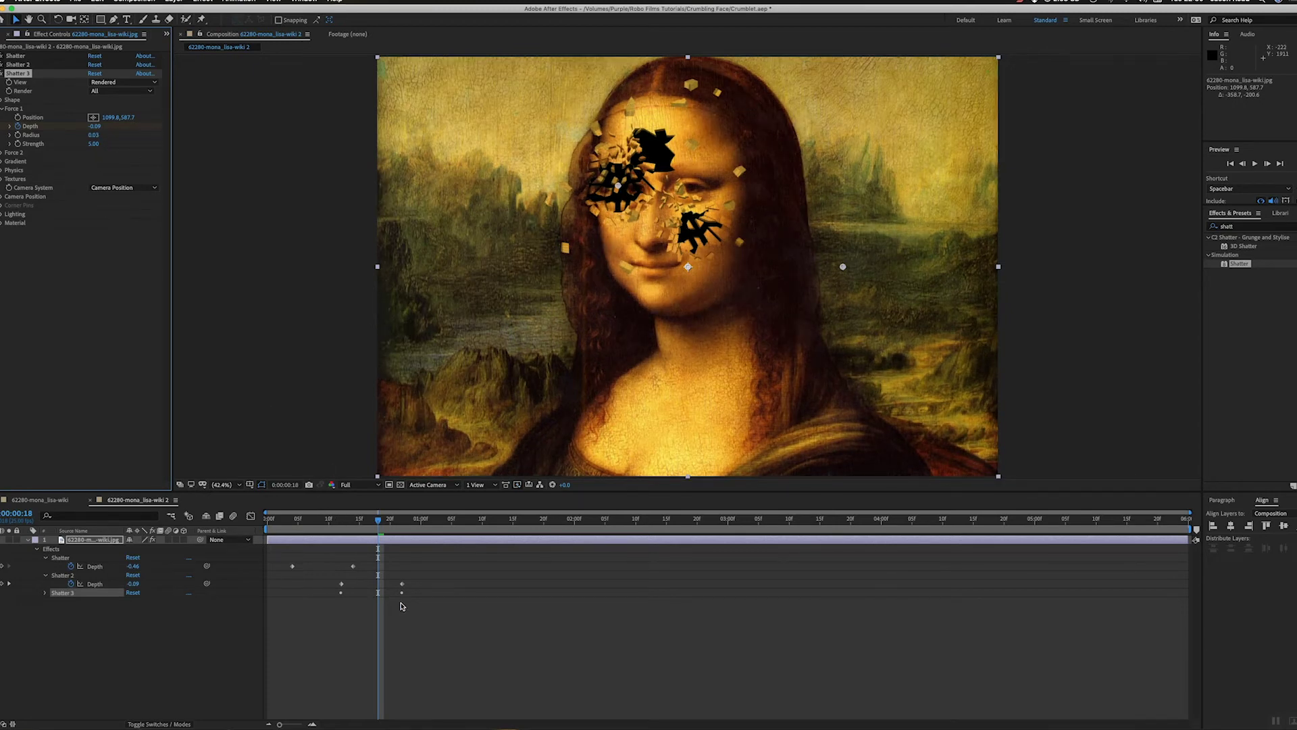
# - Shift the Shatter 3 Depth keyframes later and scrub to check the new timing
pyautogui.press('u')
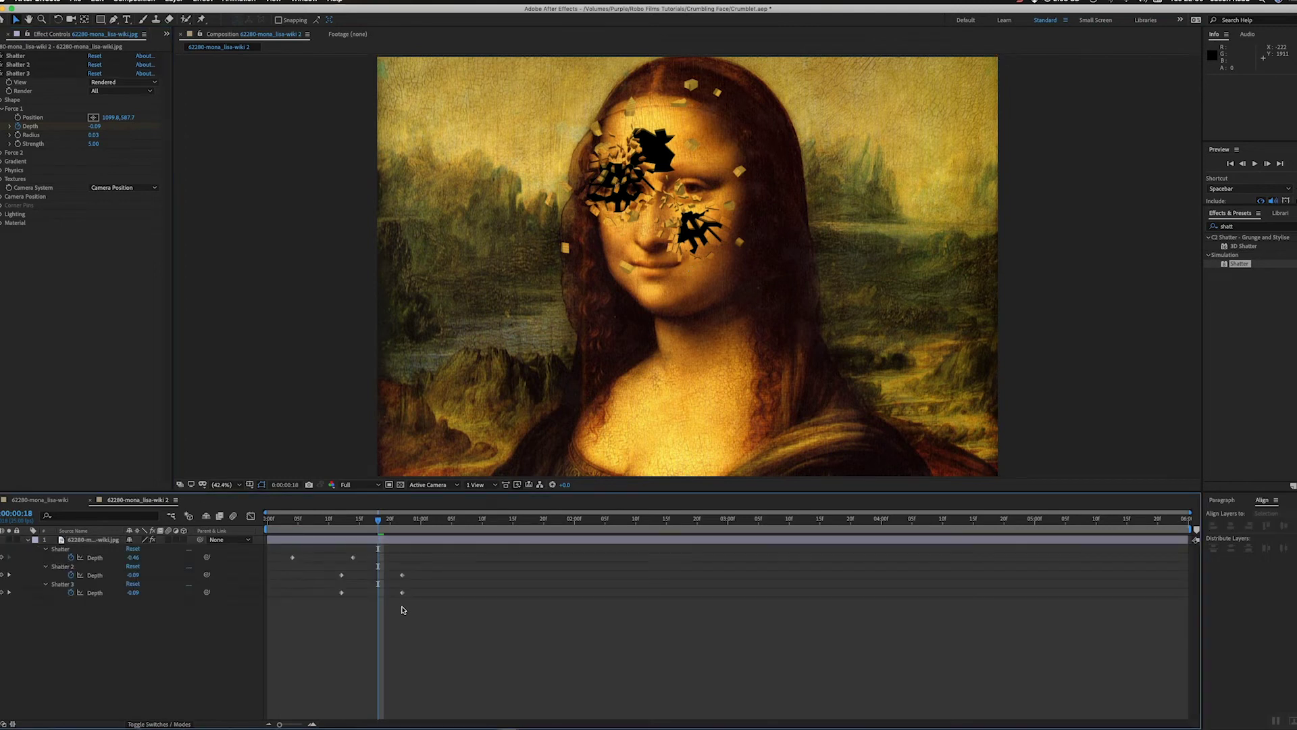
pyautogui.moveTo(413, 601)
pyautogui.mouseDown()
pyautogui.moveTo(338, 597)
pyautogui.moveTo(396, 597)
pyautogui.mouseUp()
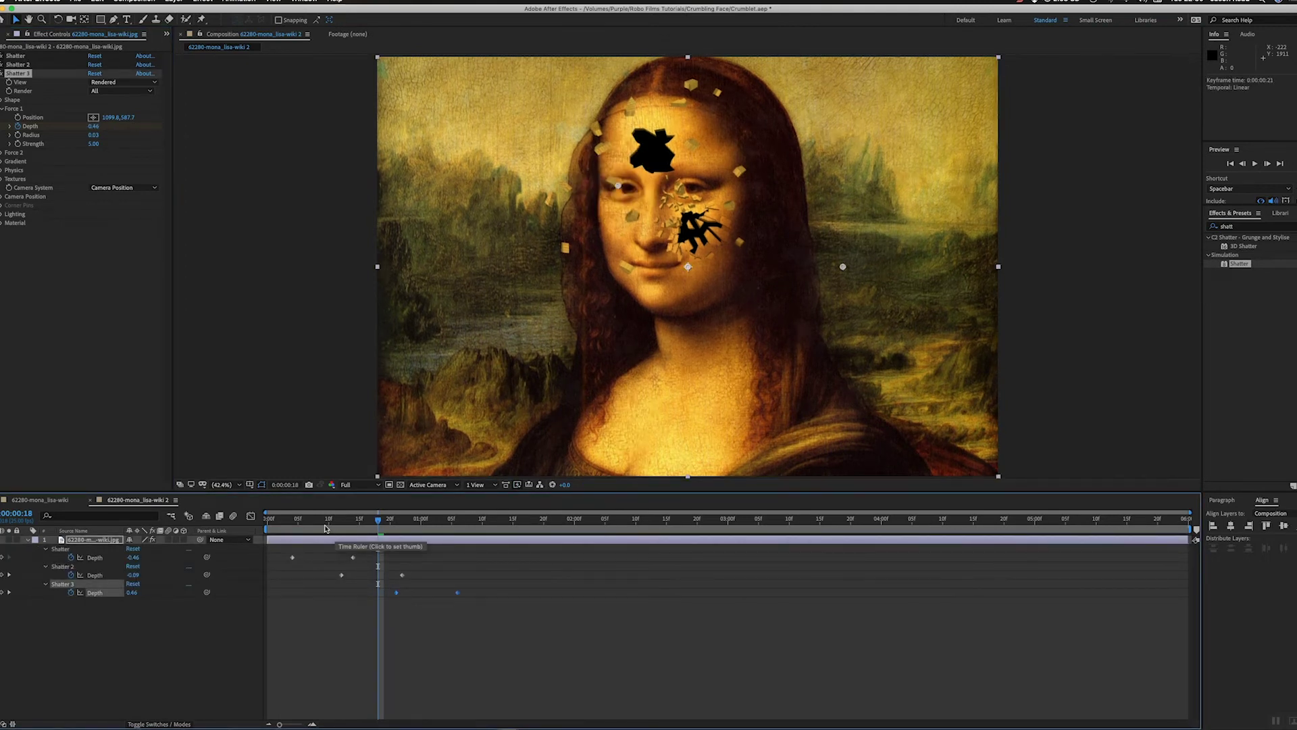
pyautogui.moveTo(343, 521); pyautogui.dragTo(499, 623)
pyautogui.click(499, 643)
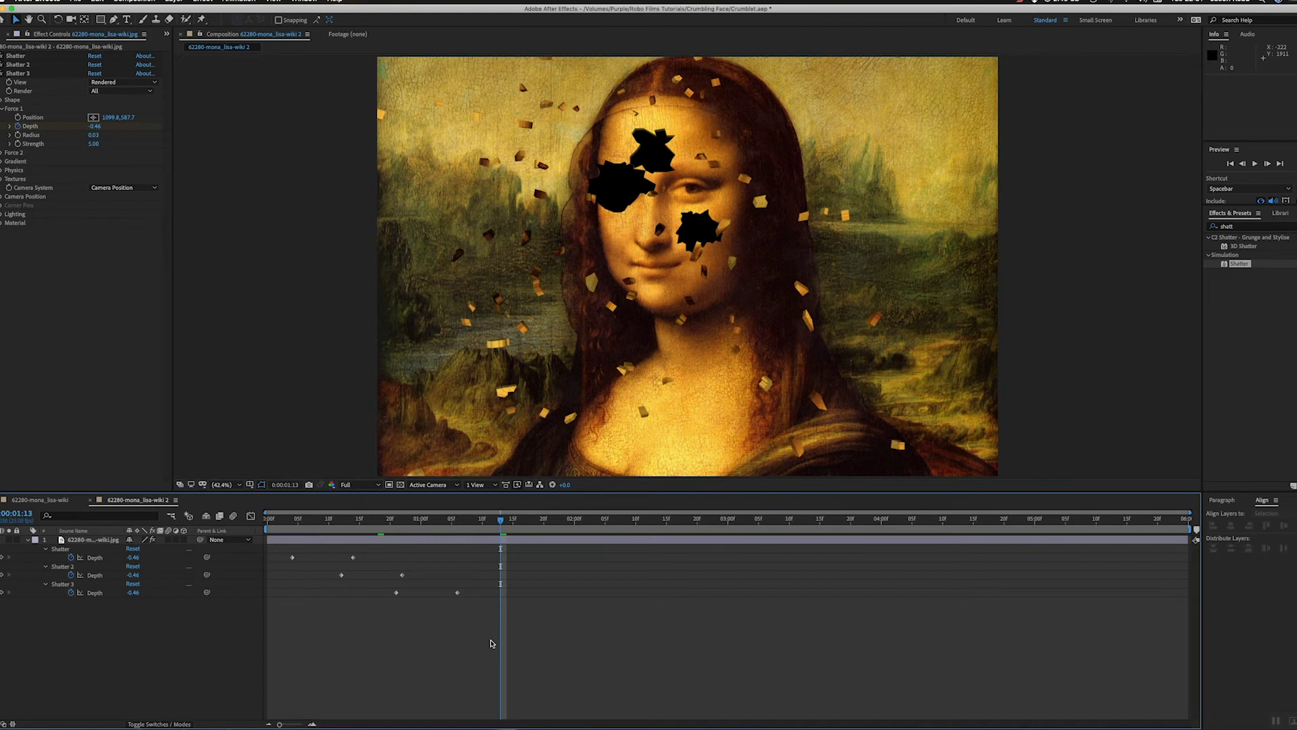
pyautogui.click(2, 72)
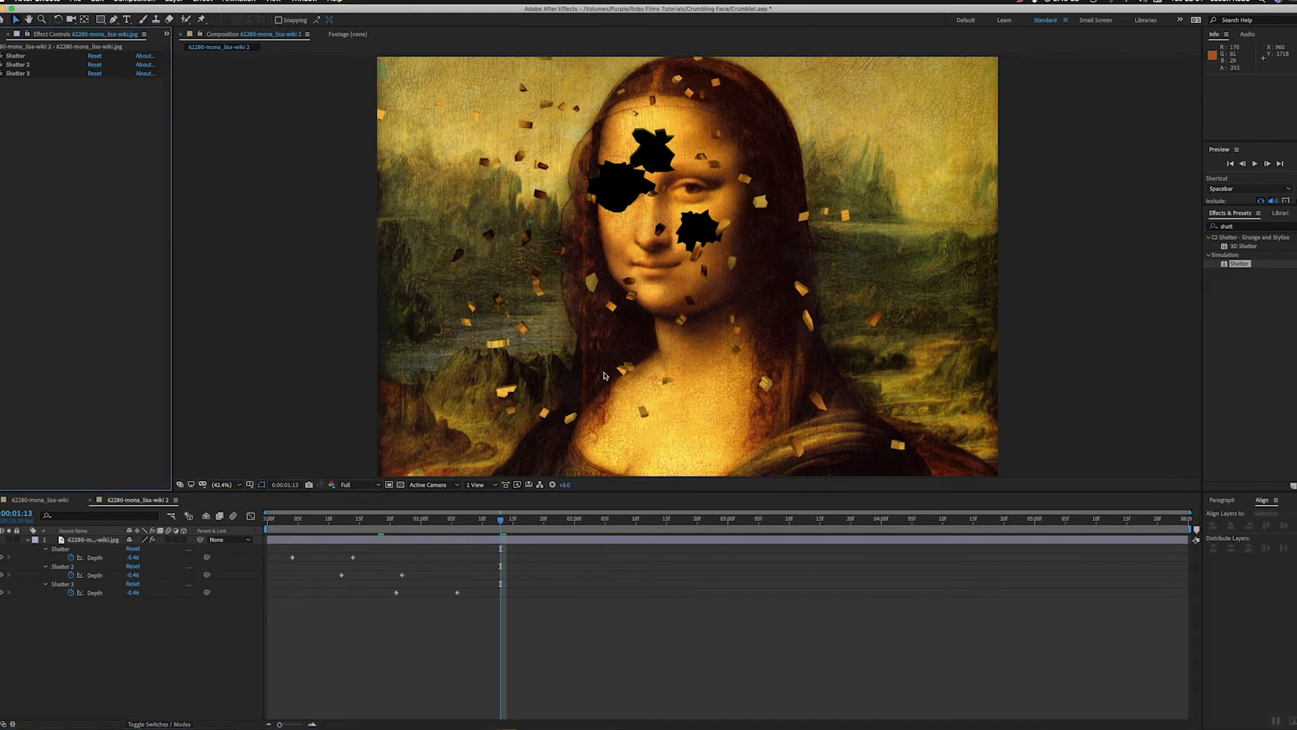
pyautogui.moveTo(508, 526); pyautogui.dragTo(668, 532)
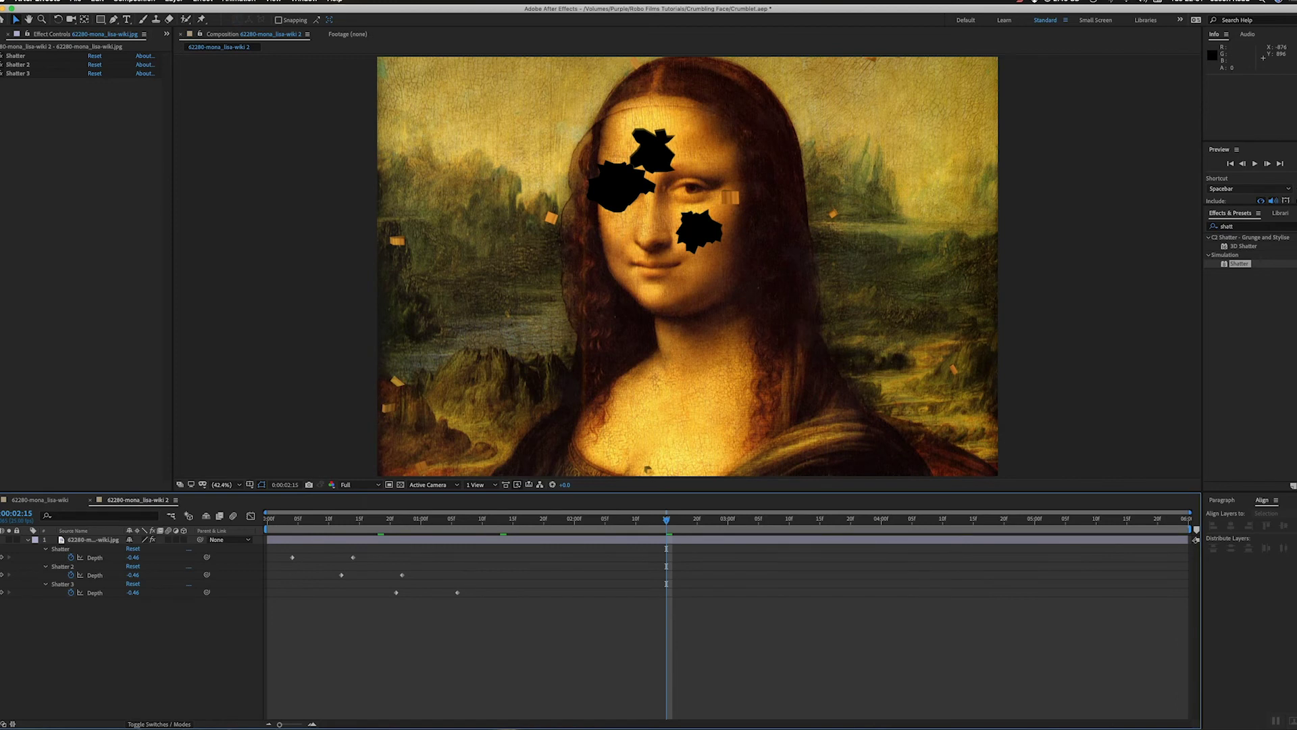
# - Add Skull.png from the Project panel to the comp as a 3D layer
pyautogui.click(7, 33)
pyautogui.click(29, 159)
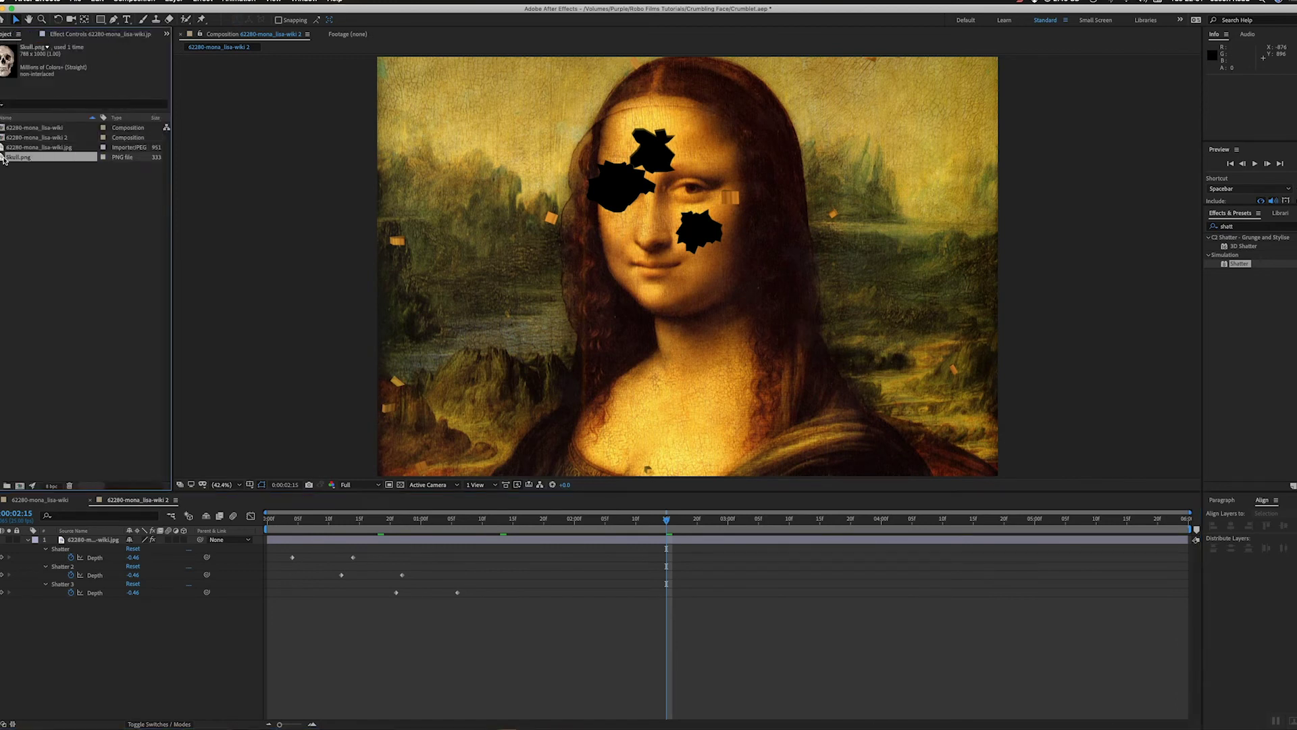
pyautogui.moveTo(3, 159); pyautogui.dragTo(667, 192)
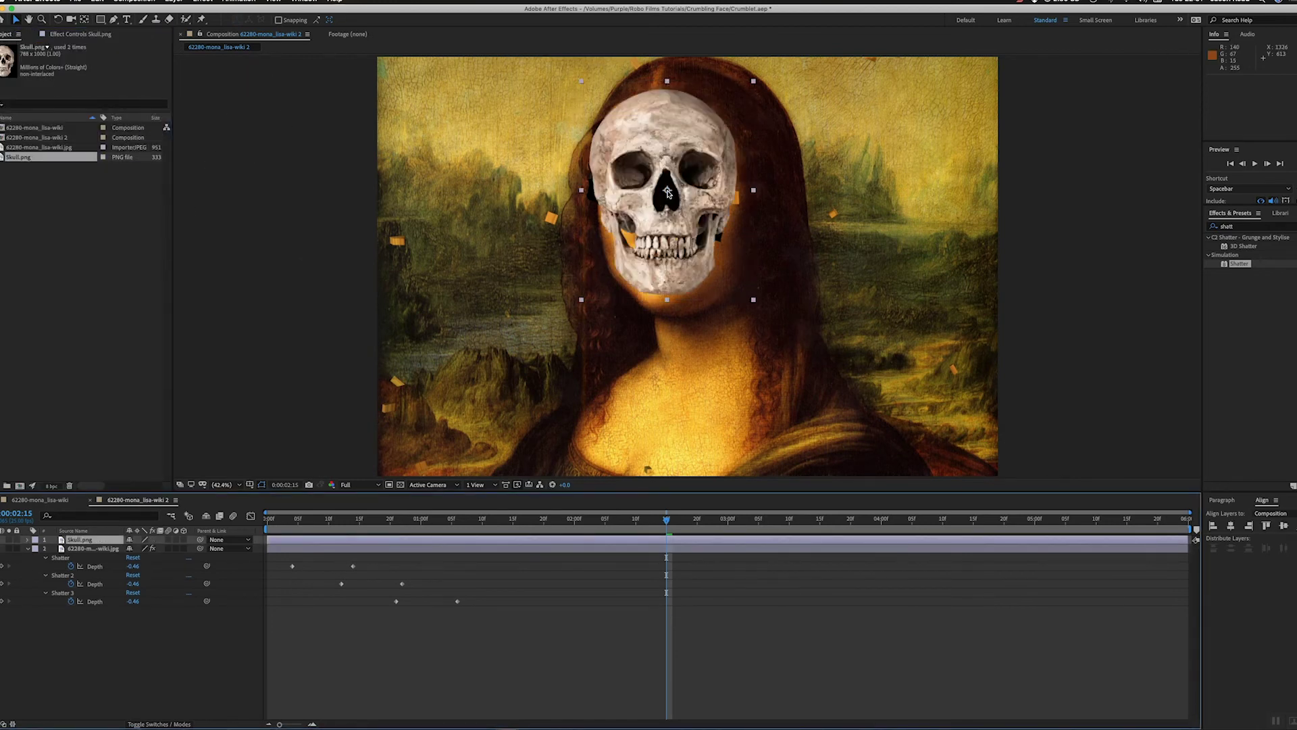
pyautogui.click(183, 539)
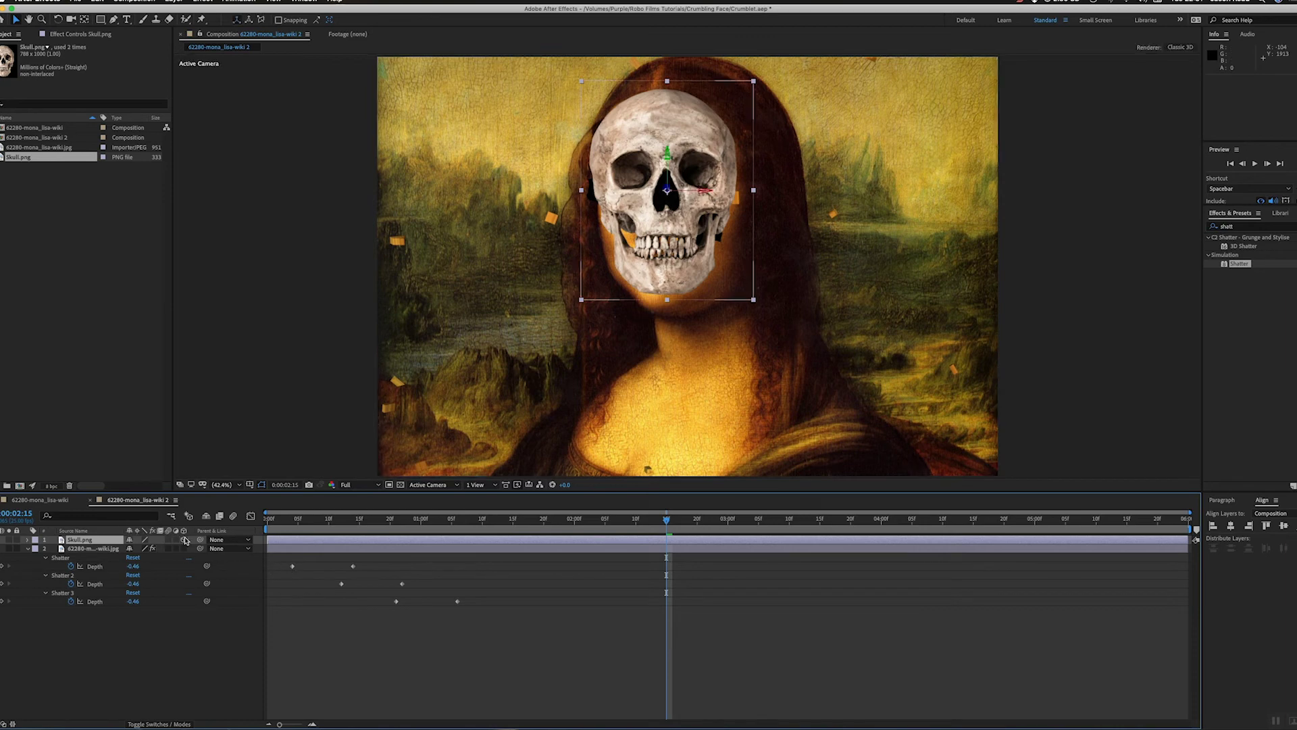
# - Turn the skull about 12 degrees, enlarge it over the face, and place it beneath the Mona Lisa
pyautogui.click(58, 19)
pyautogui.moveTo(666, 156); pyautogui.dragTo(663, 157)
pyautogui.moveTo(750, 186); pyautogui.dragTo(752, 186)
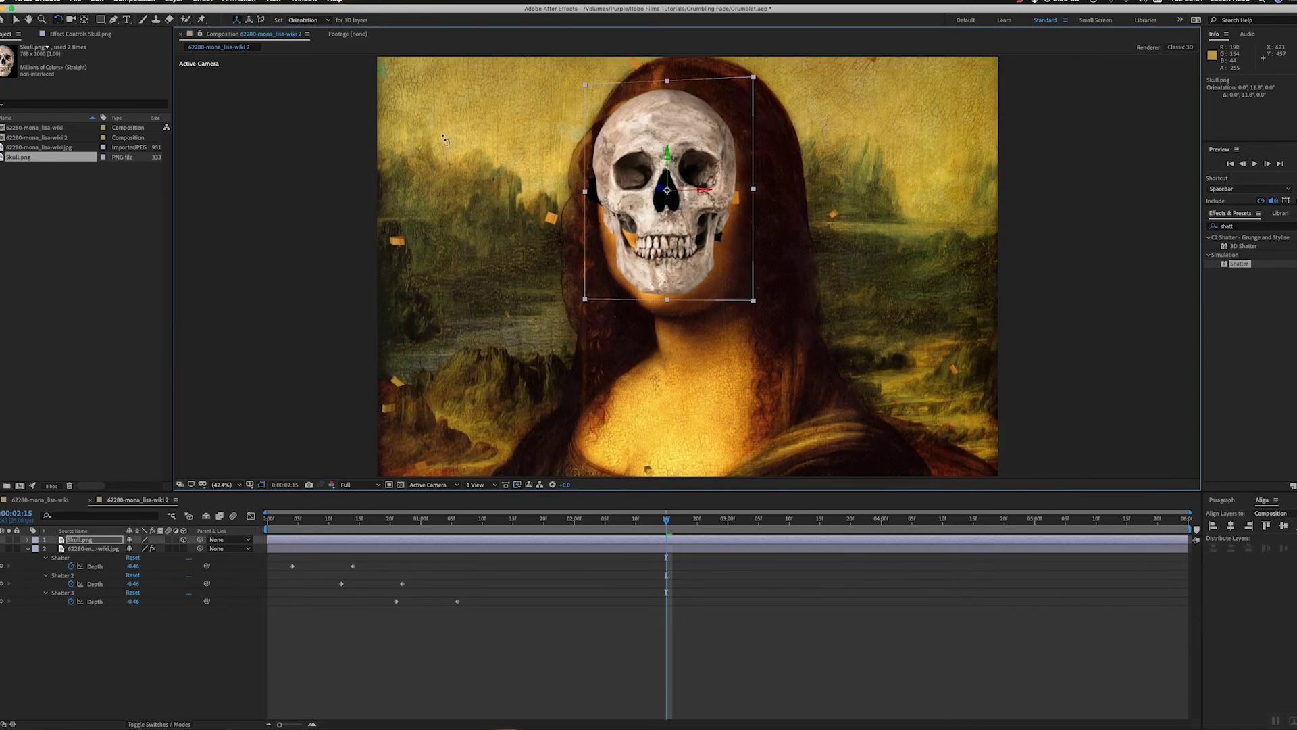
pyautogui.press('v')
pyautogui.moveTo(653, 251); pyautogui.dragTo(654, 262)
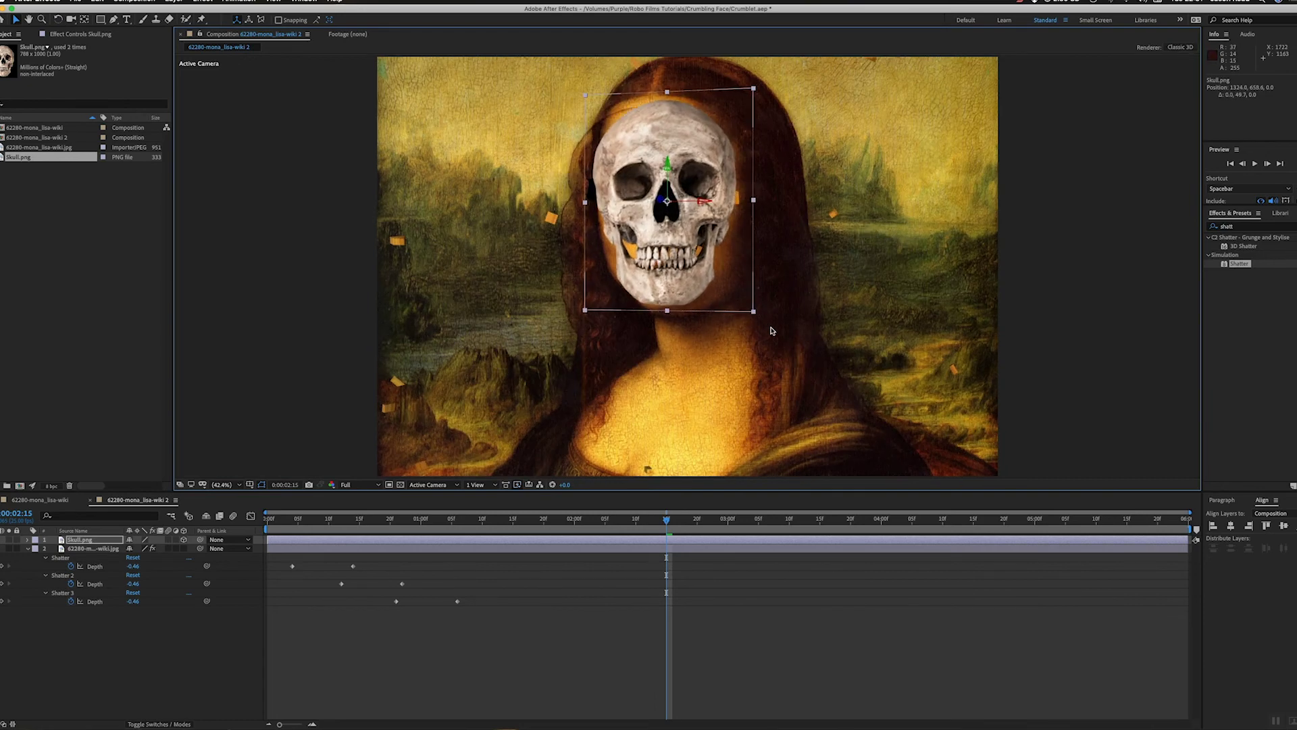
pyautogui.moveTo(753, 310); pyautogui.dragTo(770, 328)
pyautogui.moveTo(704, 288); pyautogui.dragTo(706, 282)
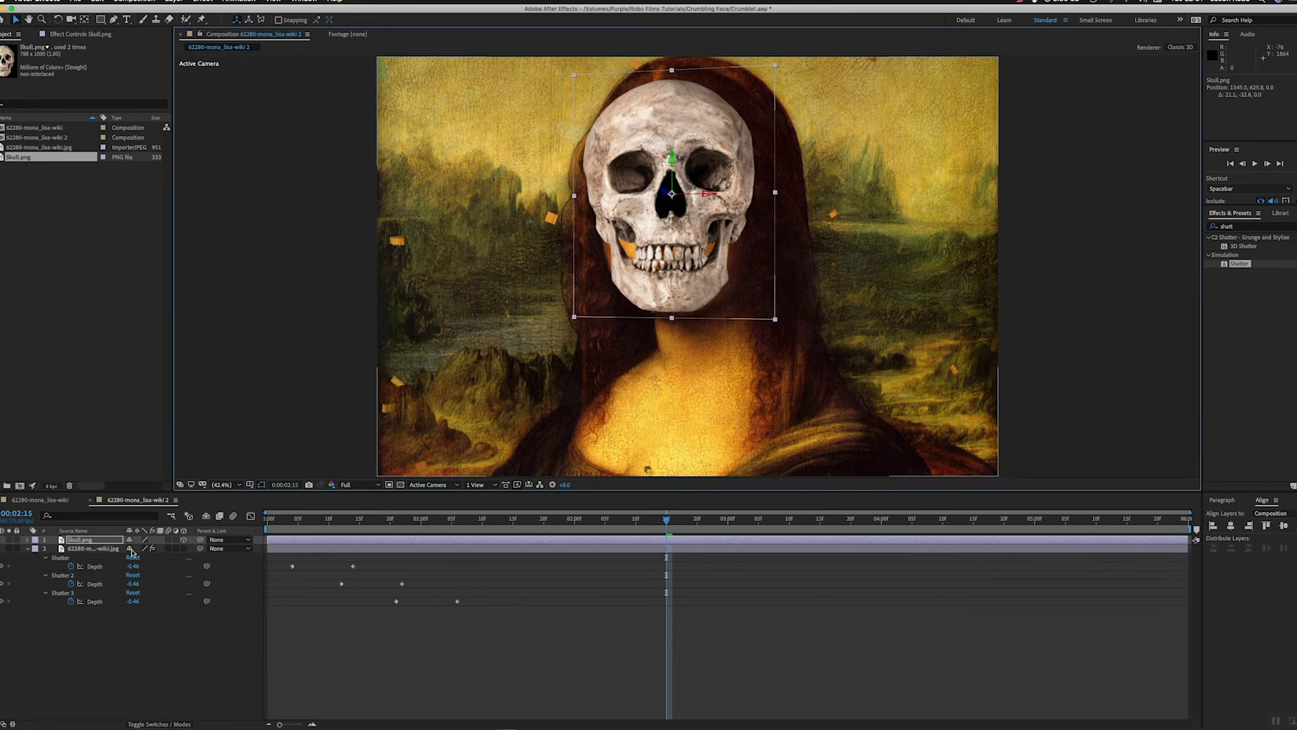
pyautogui.moveTo(75, 540); pyautogui.dragTo(97, 610)
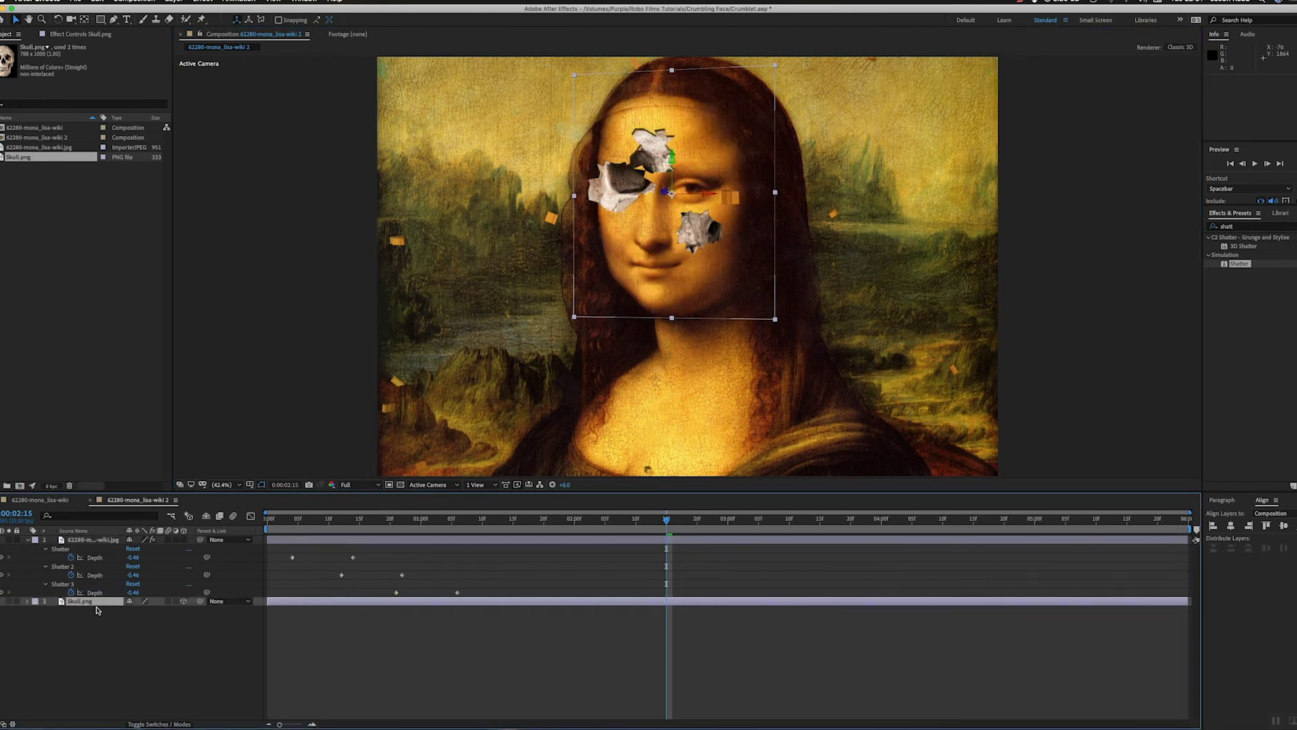
# - Scrub the time ruler to review the skull showing through the three holes
pyautogui.moveTo(341, 521); pyautogui.dragTo(543, 535)
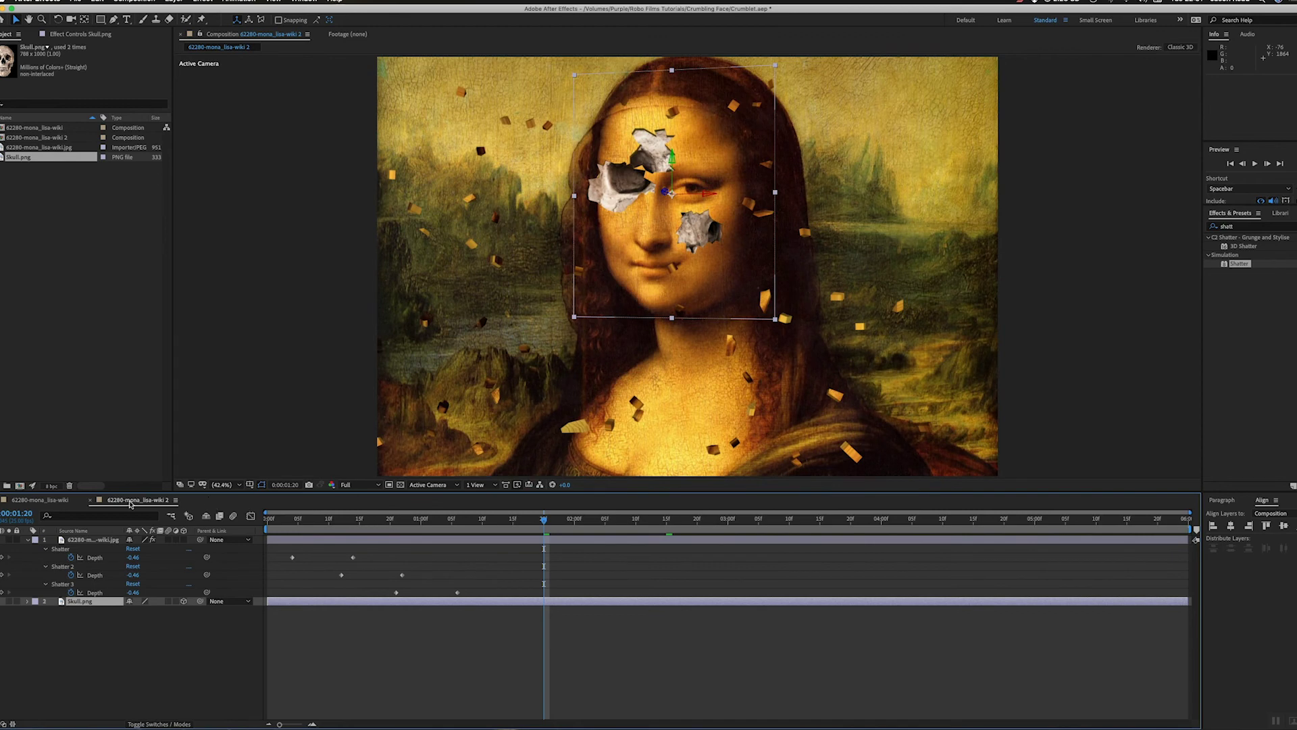
# - Switch to the 62280-mona_lisa-wiki comp and scrub mid-animation to watch the skull revealed
pyautogui.click(56, 500)
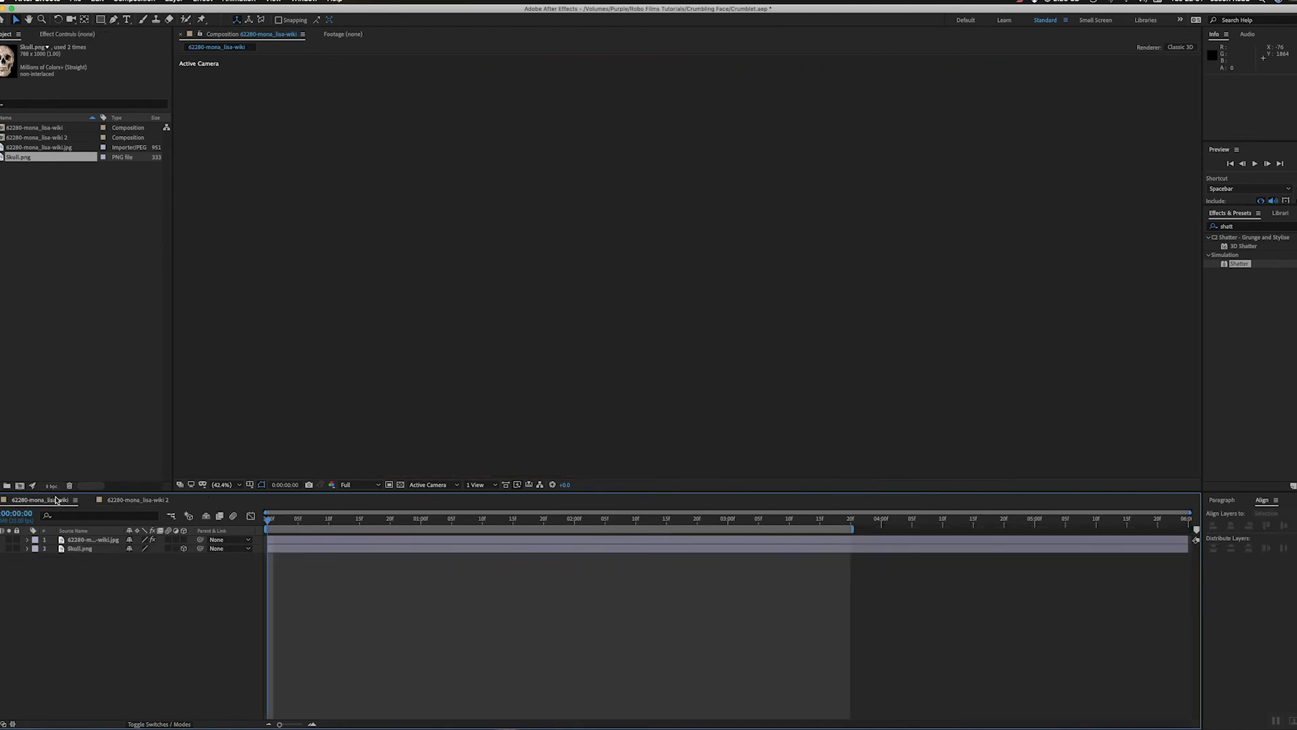
pyautogui.moveTo(432, 520); pyautogui.dragTo(508, 522)
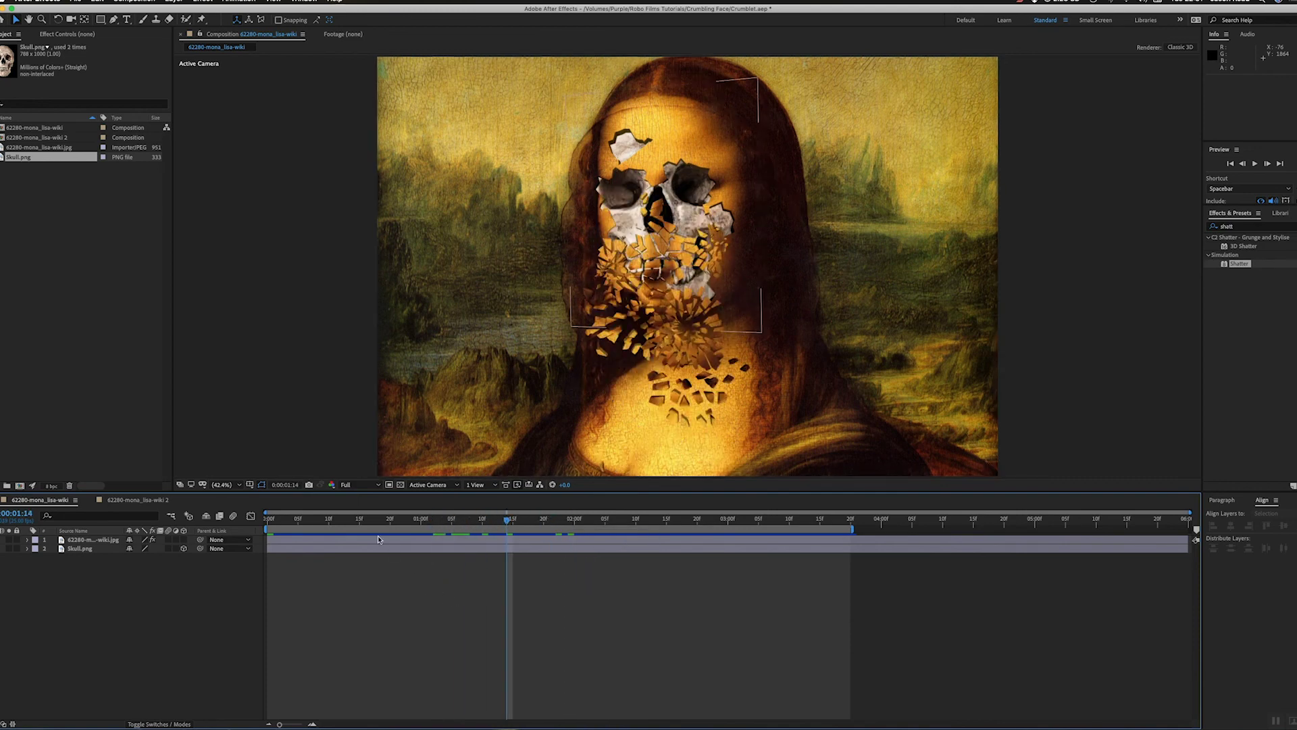
pyautogui.moveTo(372, 520); pyautogui.dragTo(496, 526)
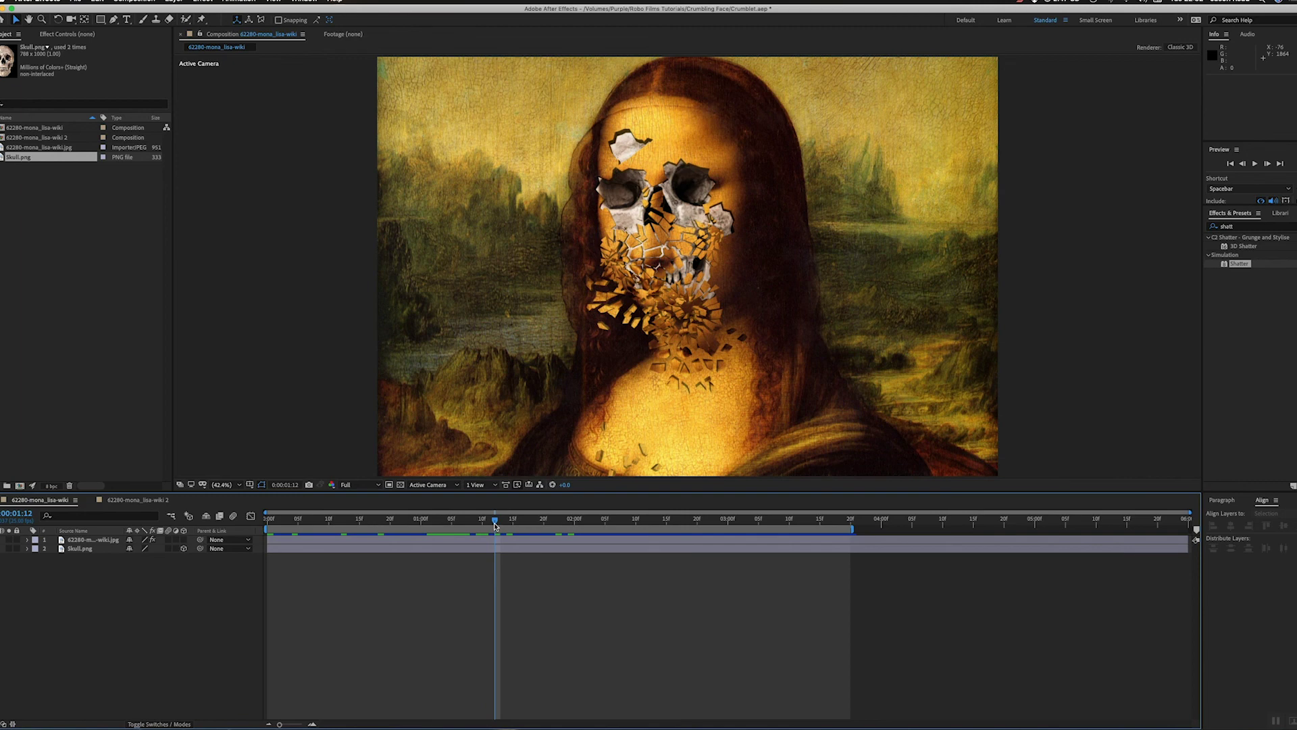